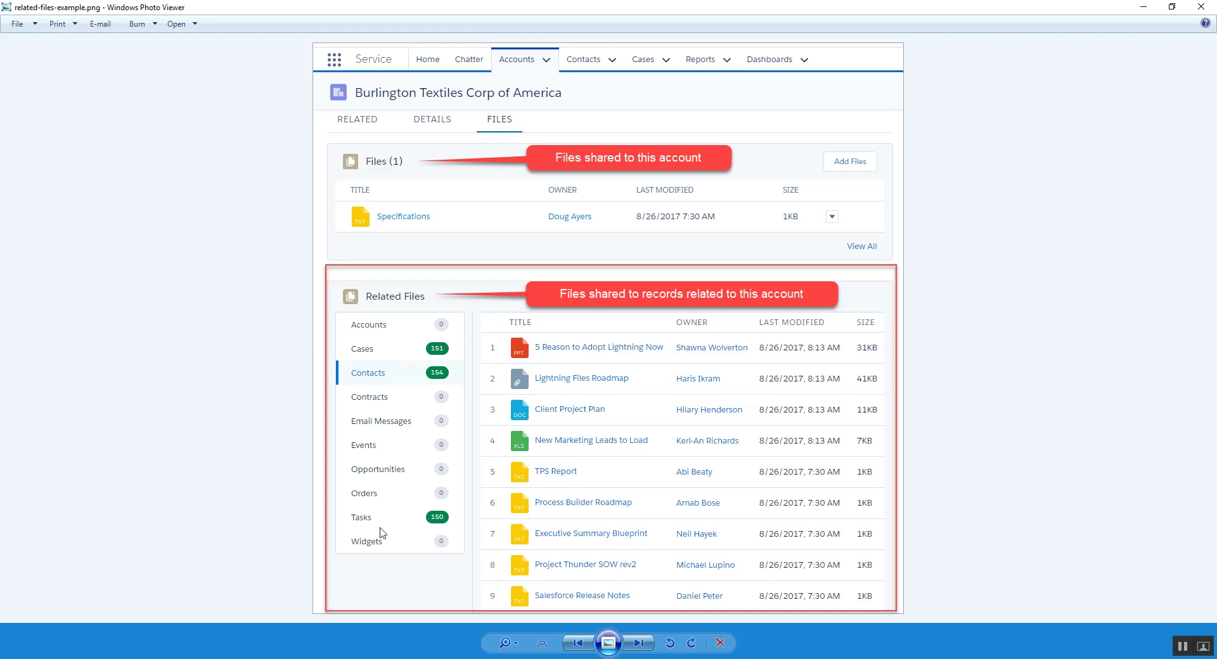
Step: Close the Files tab example picture in Windows Photo Viewer with Alt+F4
key("alt+F4")
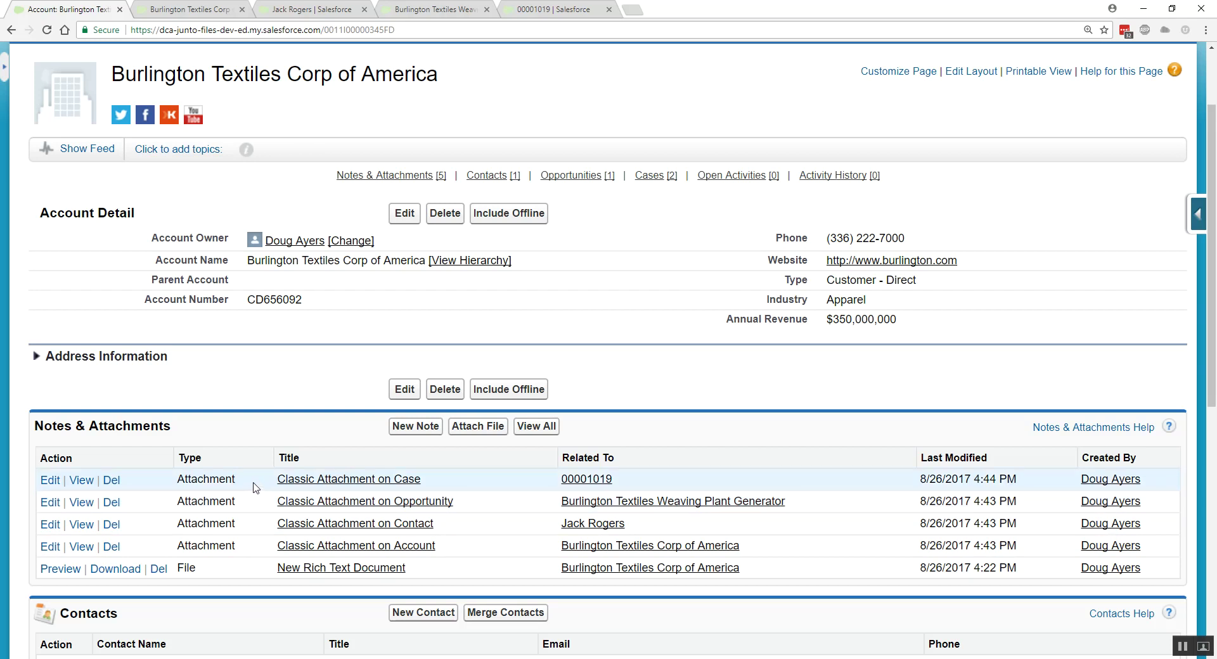
Step: Switch to the Lightning Burlington Textiles account page and scroll through its related lists
left_click(182, 9)
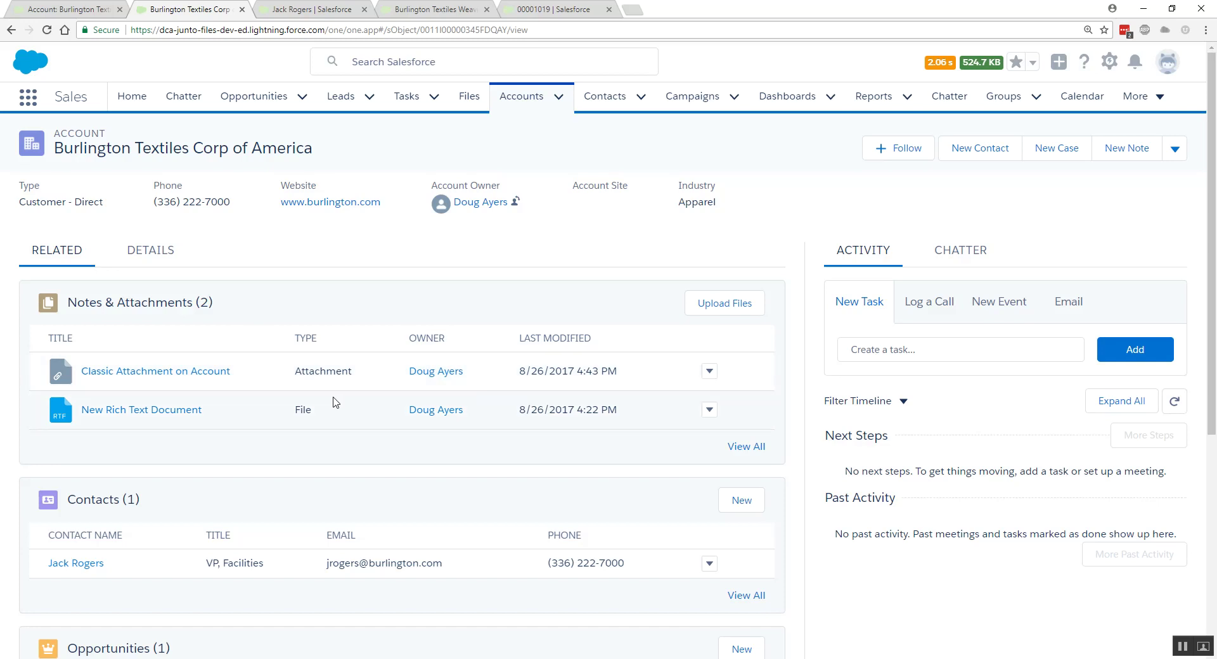
scroll(335, 402, "down", 4)
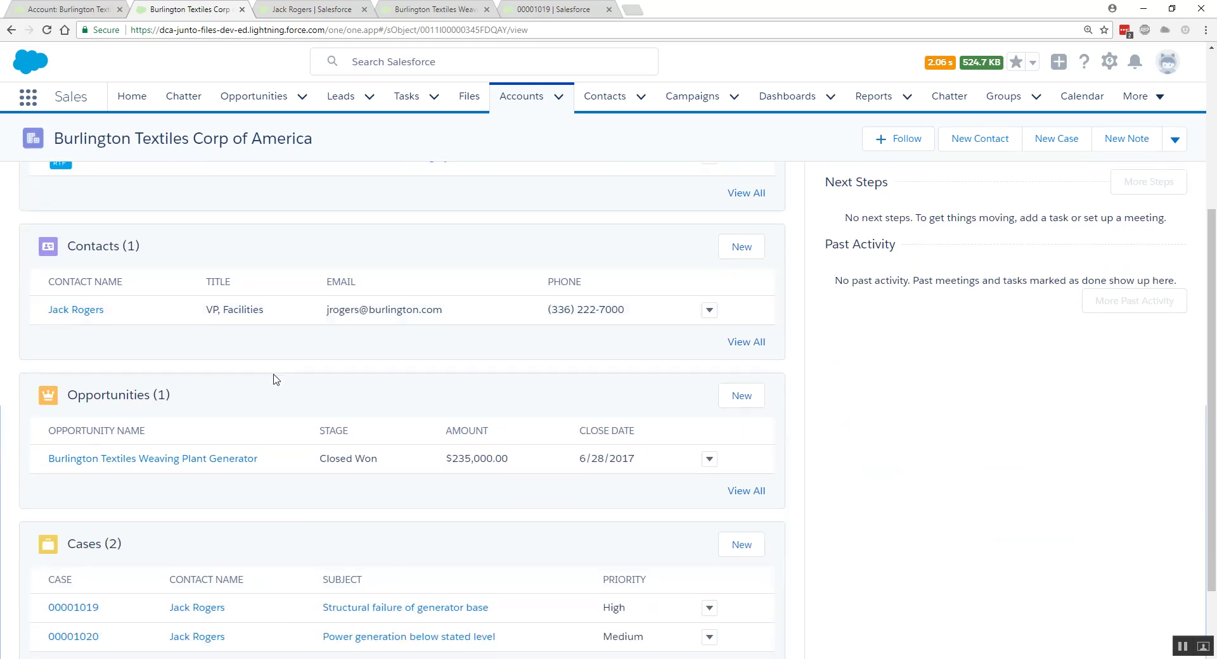
scroll(276, 379, "down", 1)
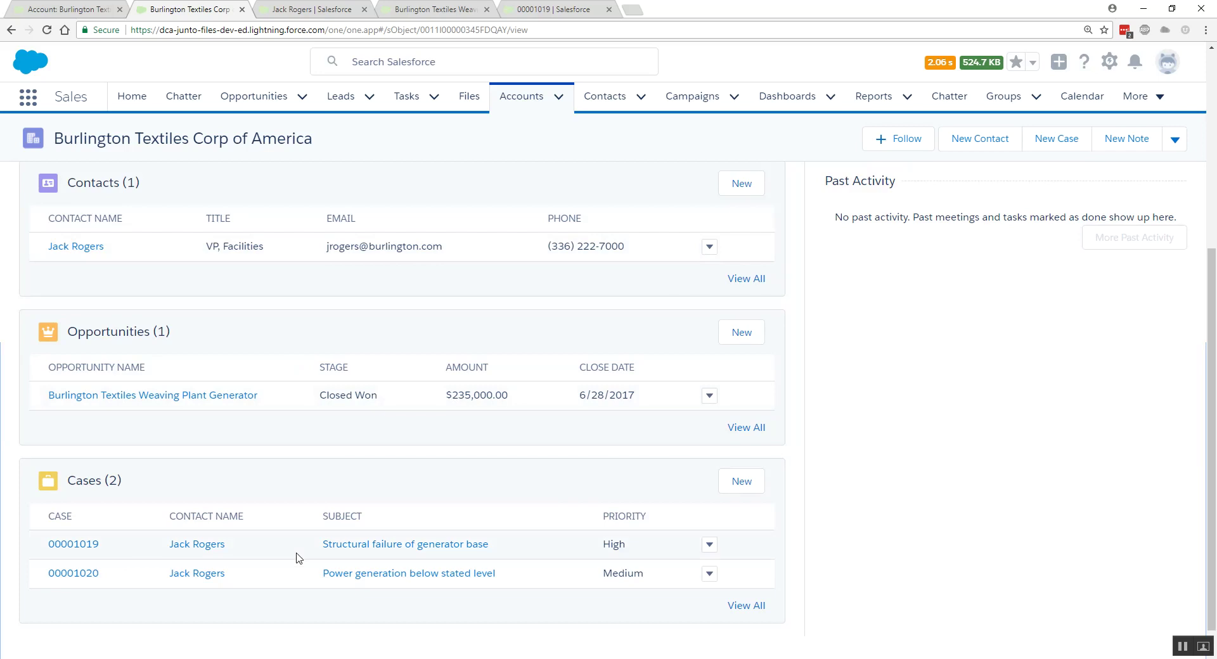
scroll(289, 463, "up", 3)
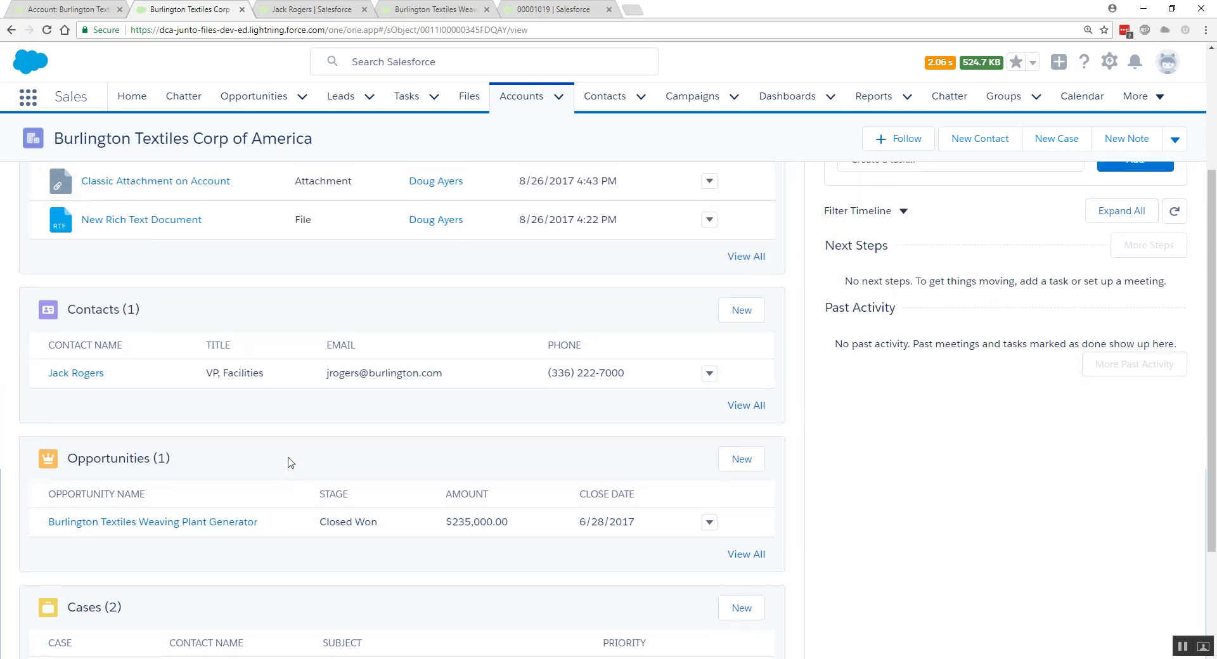
scroll(289, 463, "up", 2)
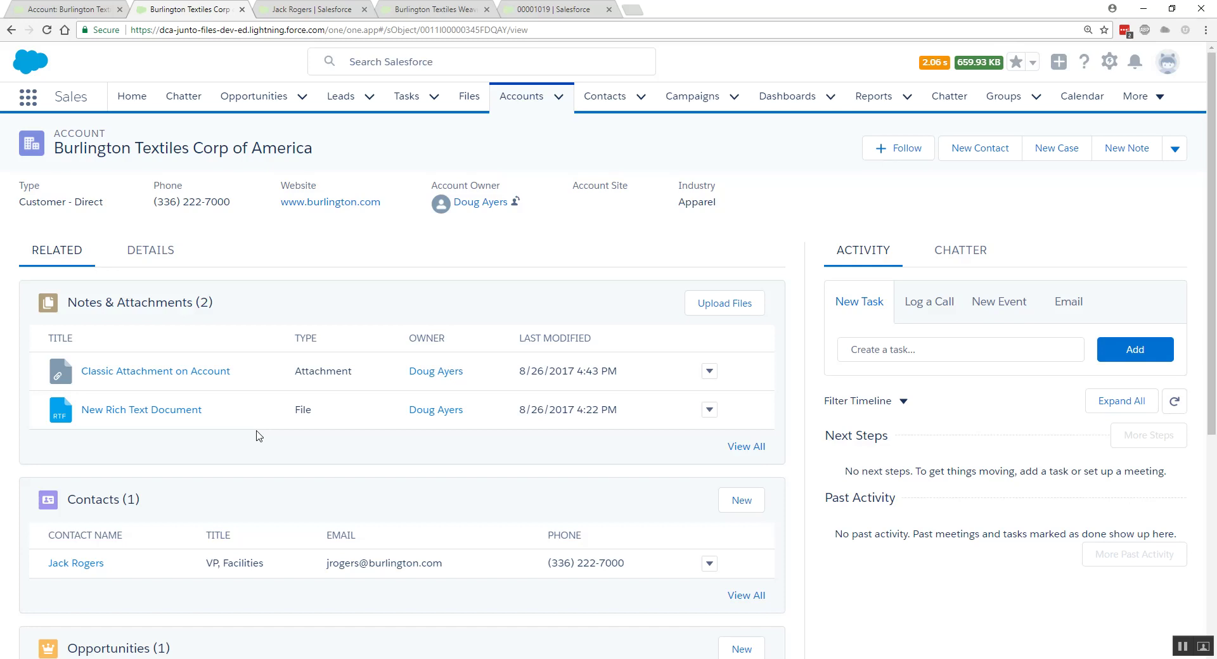
Step: Edit the Account Record Page, select its Related Lists and open the Account Layout link
left_click(1108, 63)
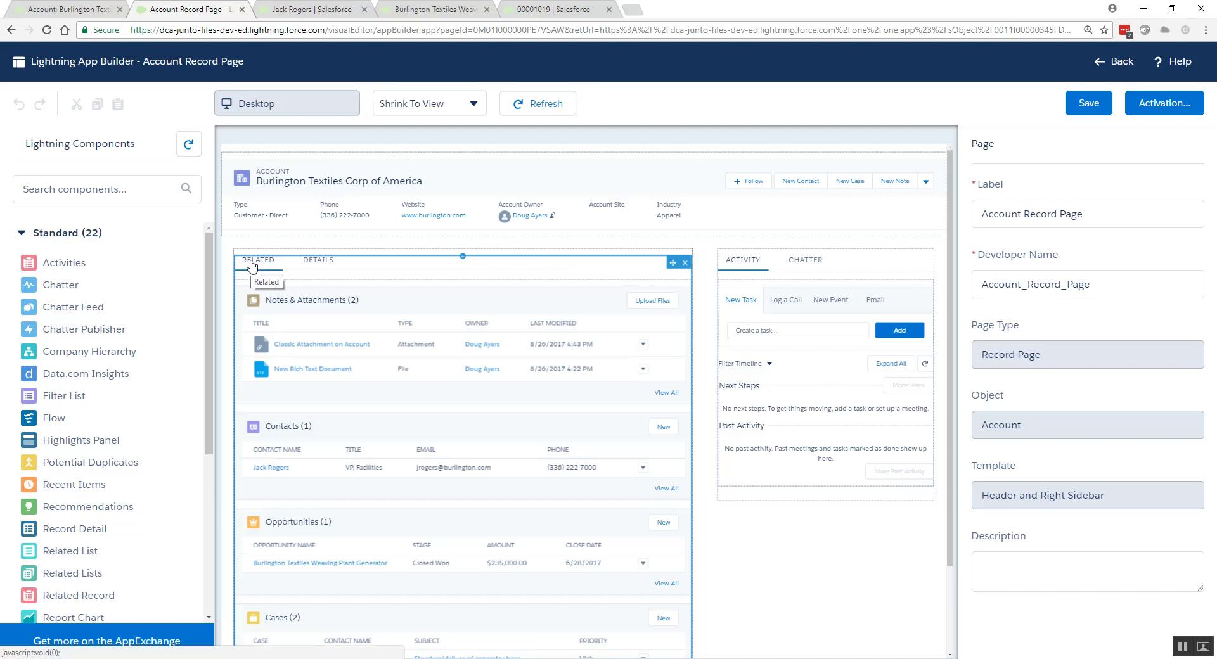
left_click(418, 301)
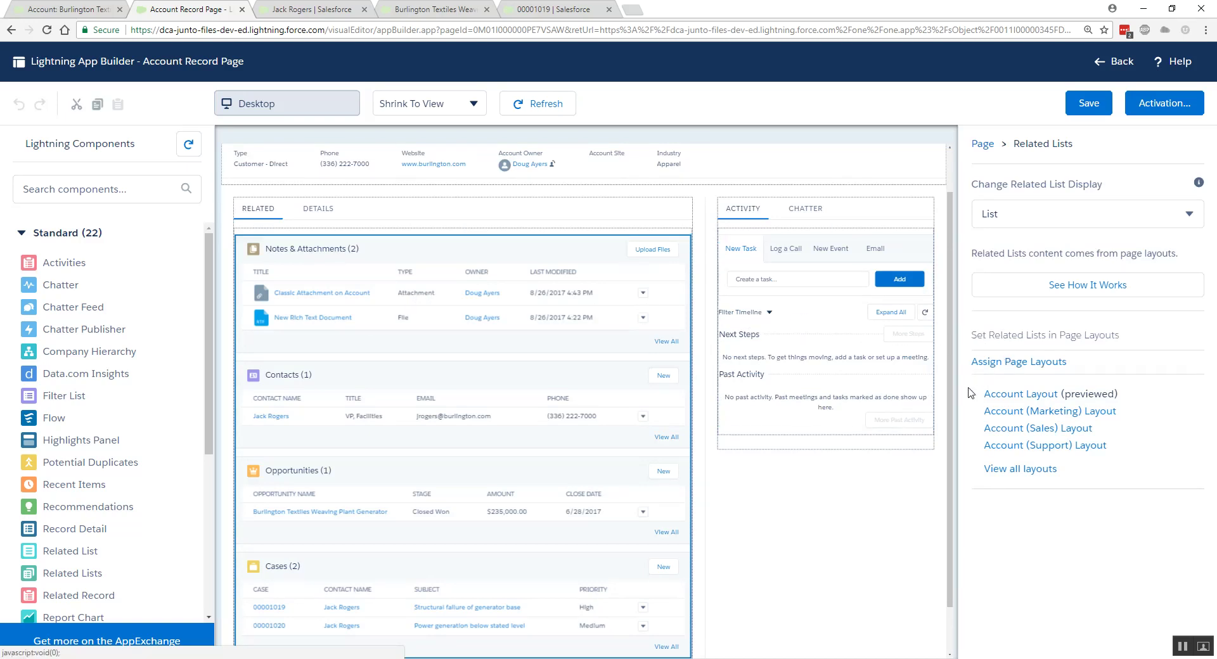
left_click(1025, 396)
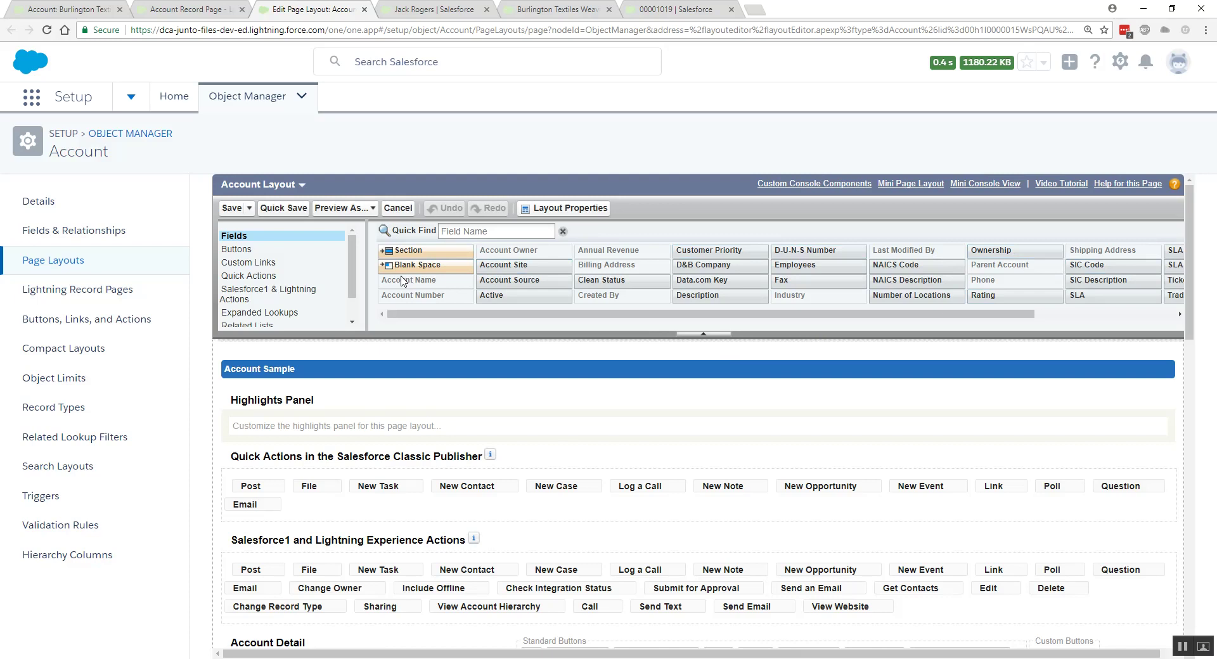
Step: Swap Notes & Attachments for the Files related list on Account Layout and save, overriding user customizations
scroll(317, 279, "down", 2)
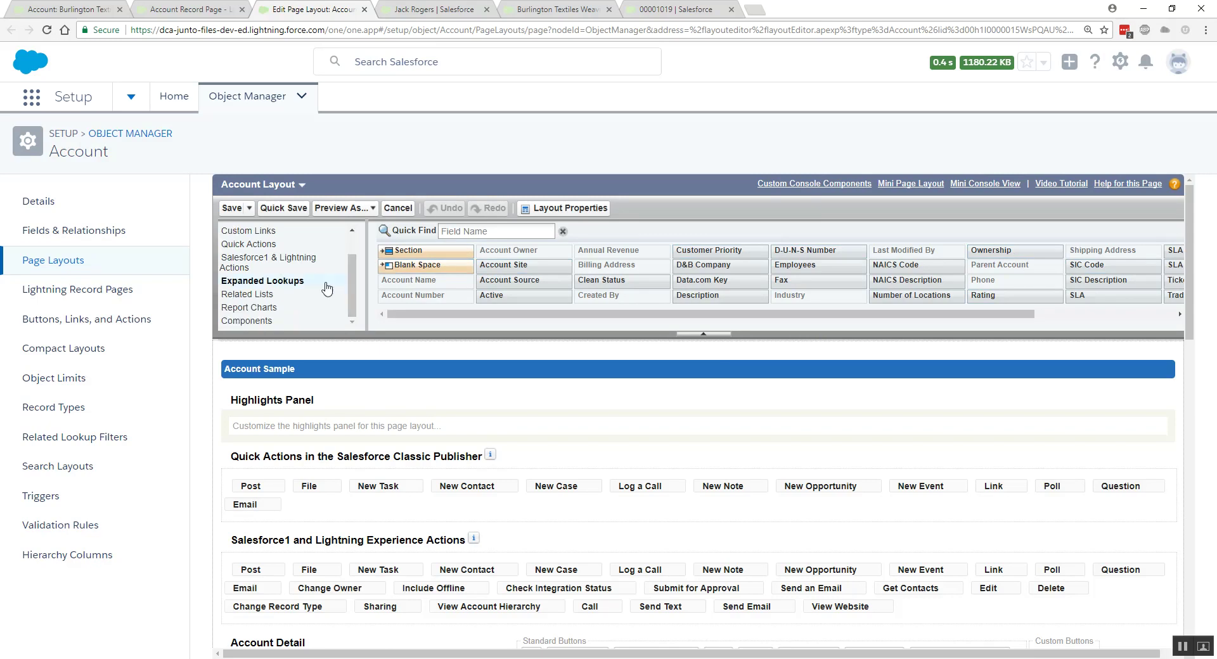
left_click(267, 295)
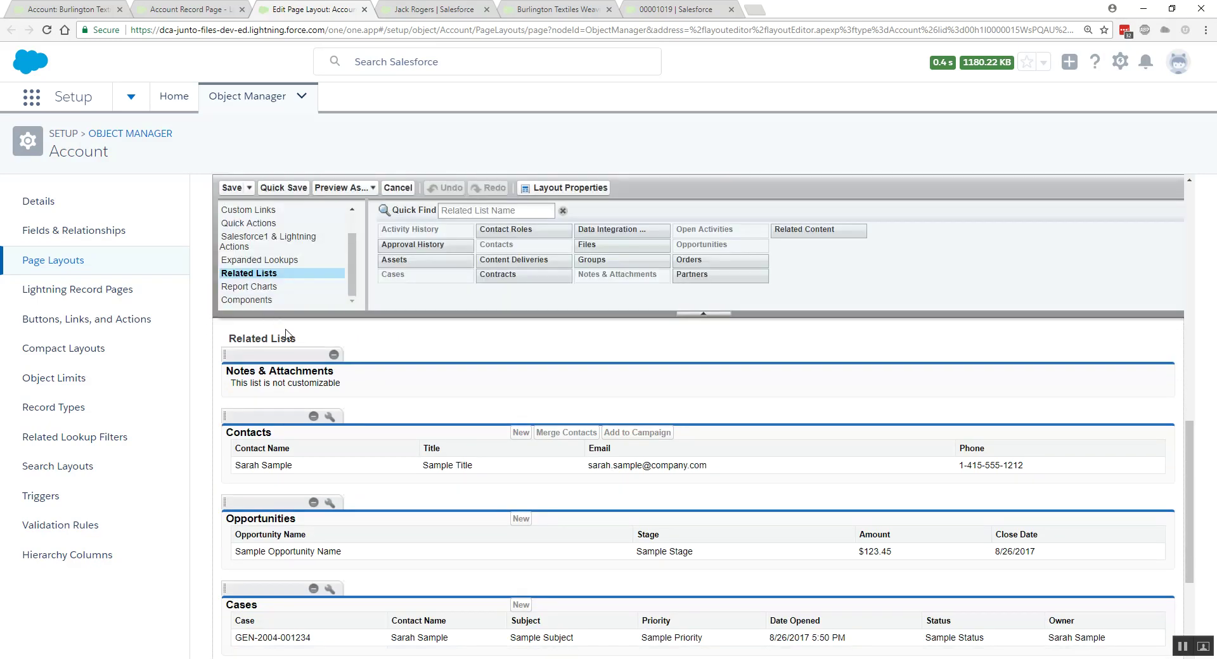
left_click(334, 355)
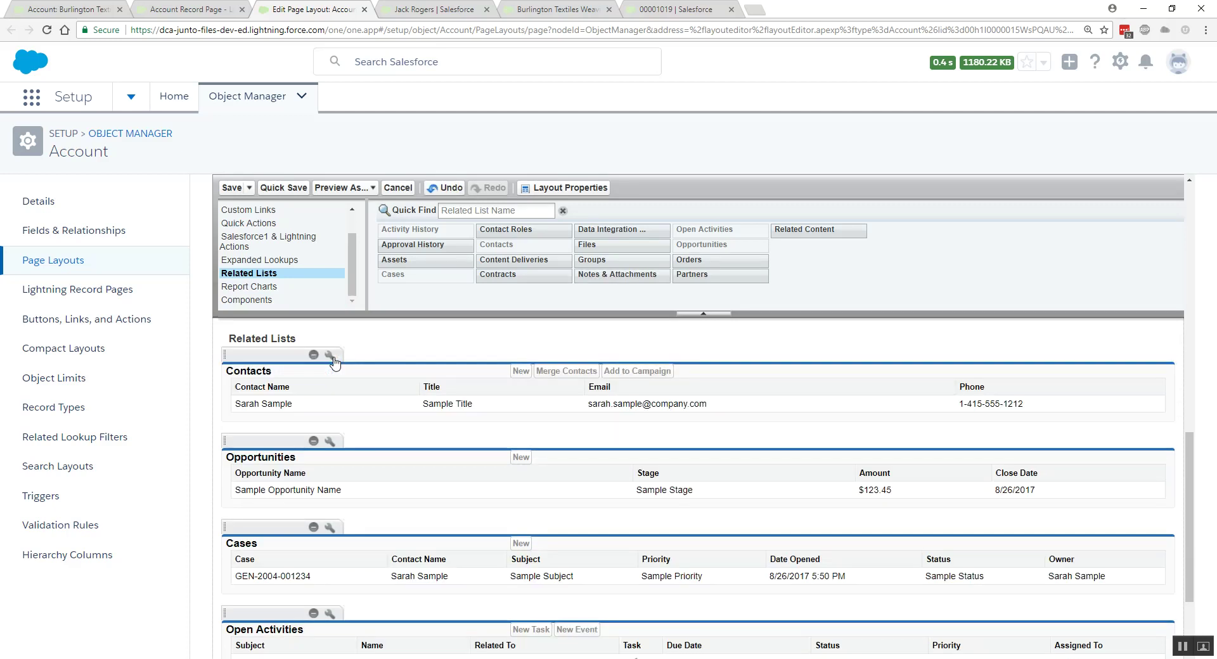
left_click_drag(597, 248, 399, 420)
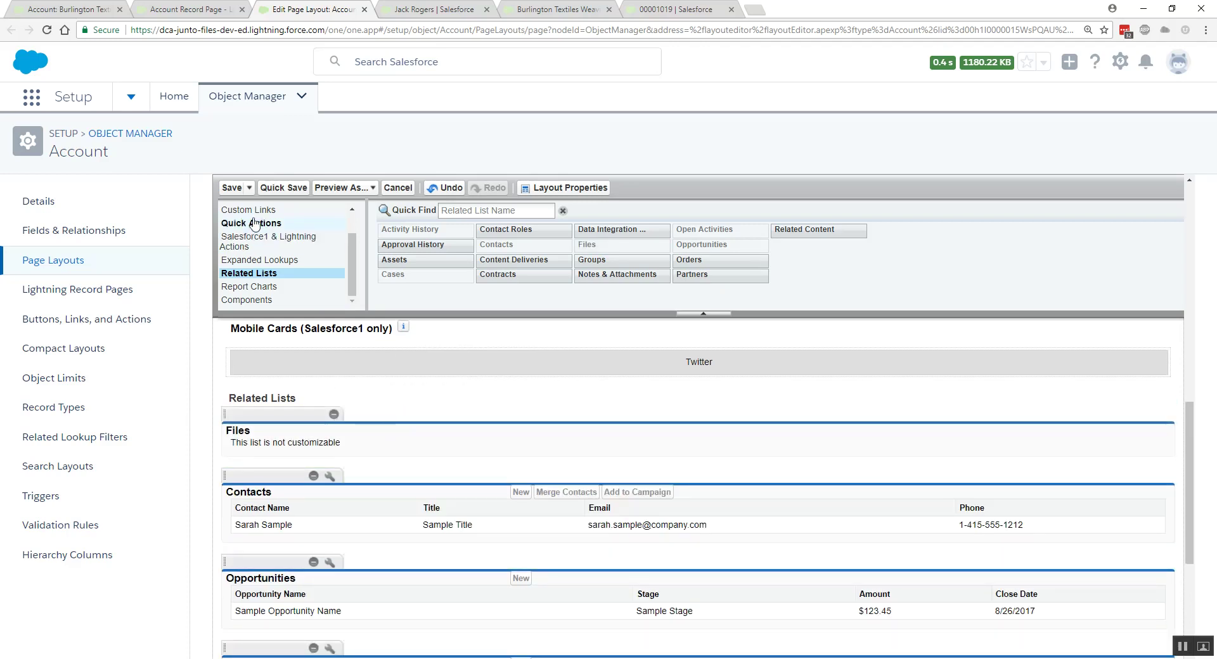
left_click(232, 188)
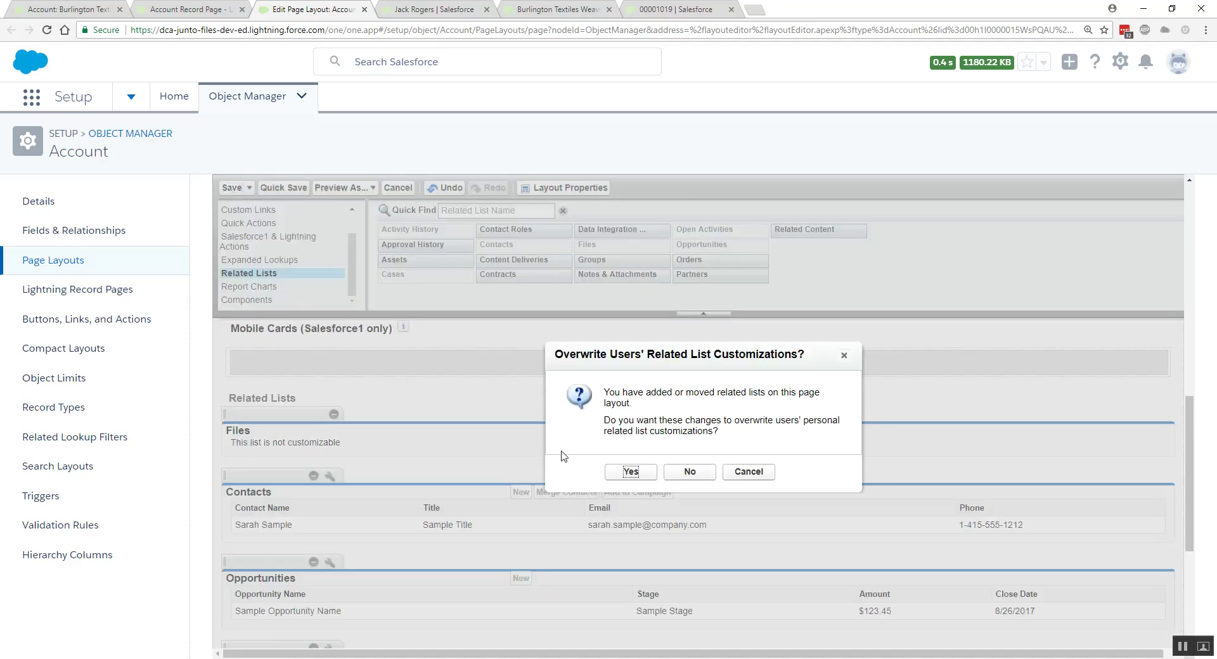
left_click(625, 471)
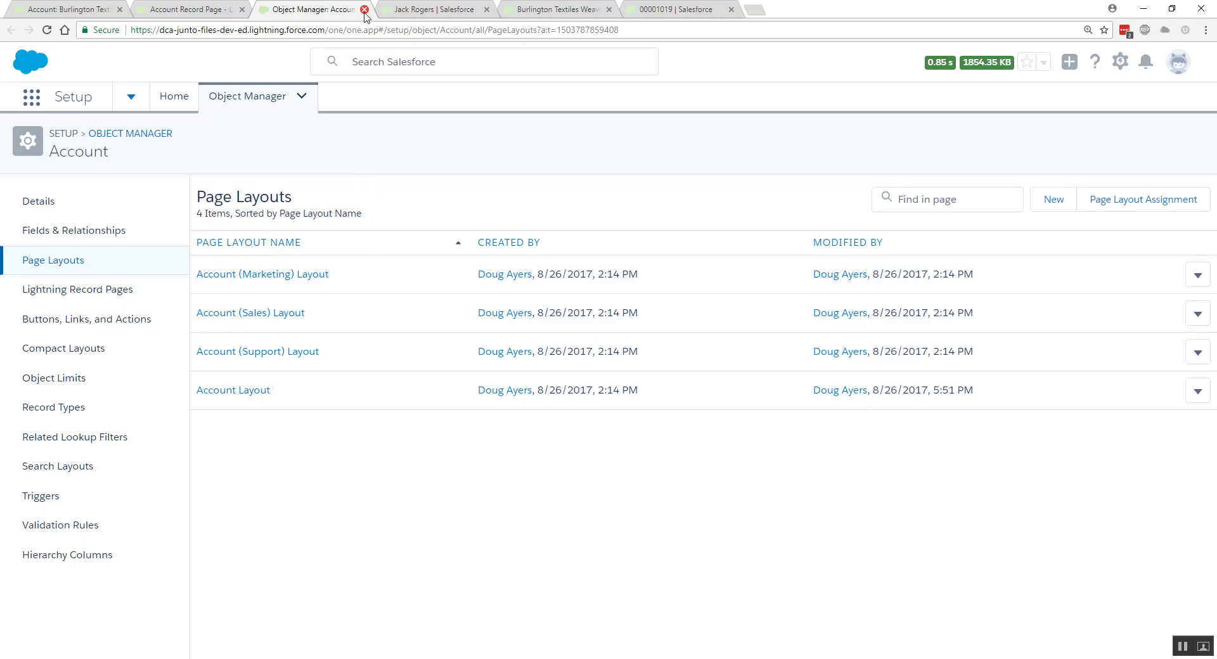
Step: Refresh the preview to show Files, then add a third tab with custom label 'Files' and open it
left_click(365, 9)
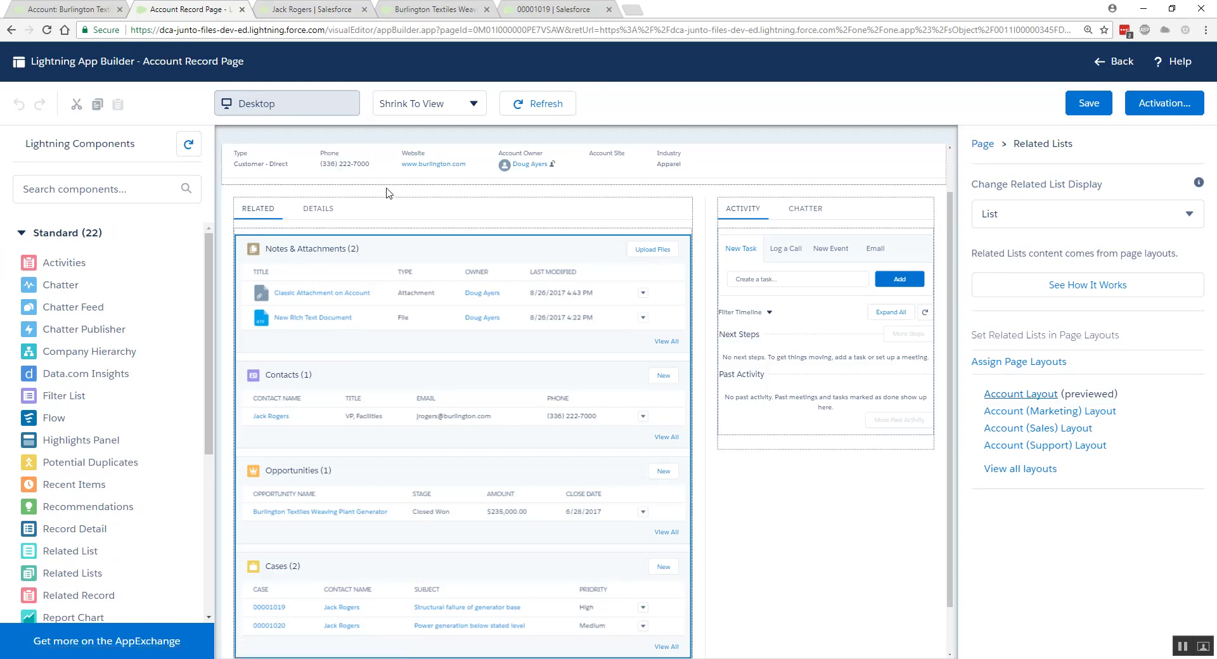
left_click(545, 108)
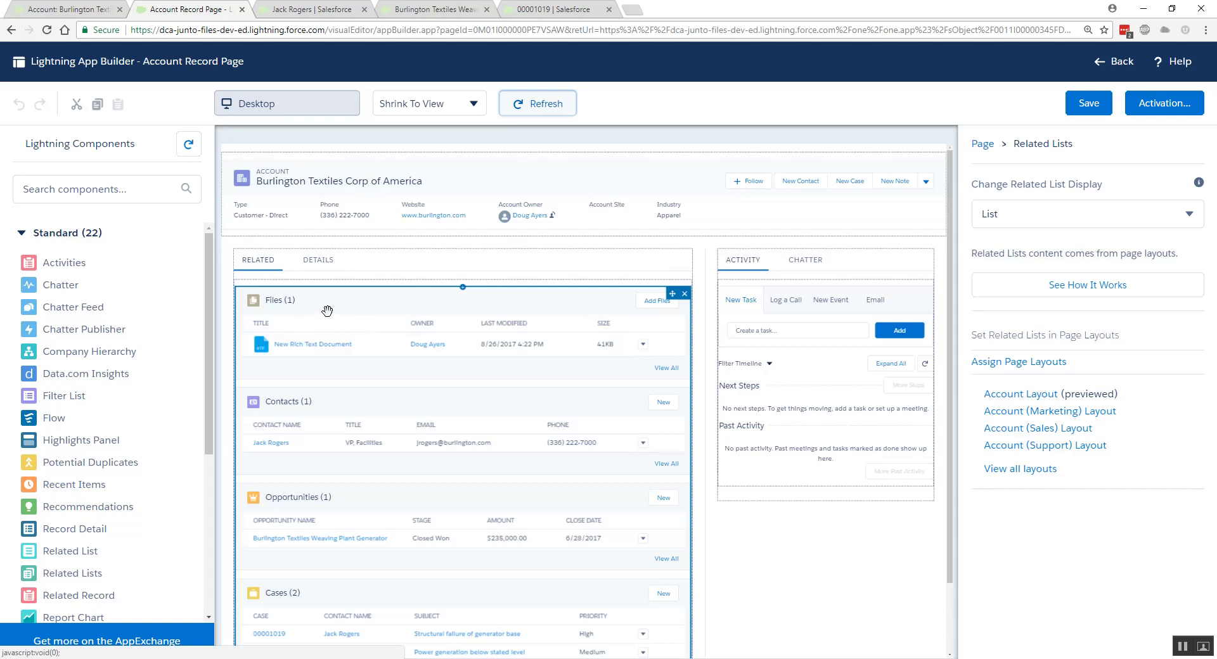
left_click(333, 268)
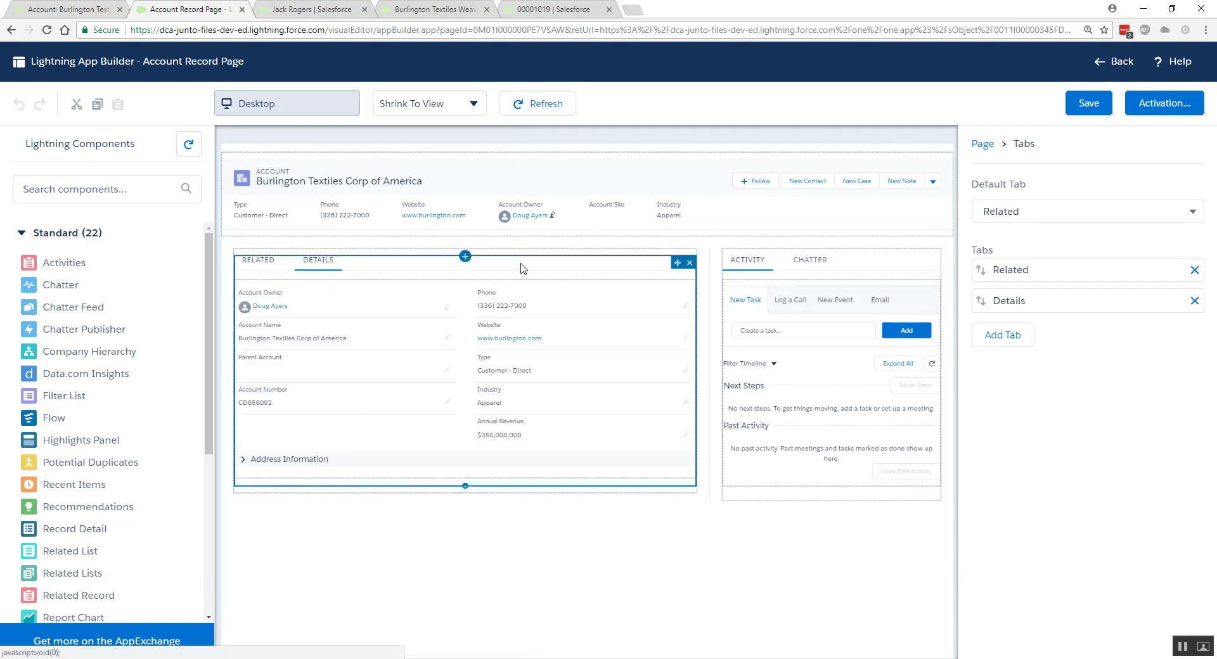
left_click(1012, 339)
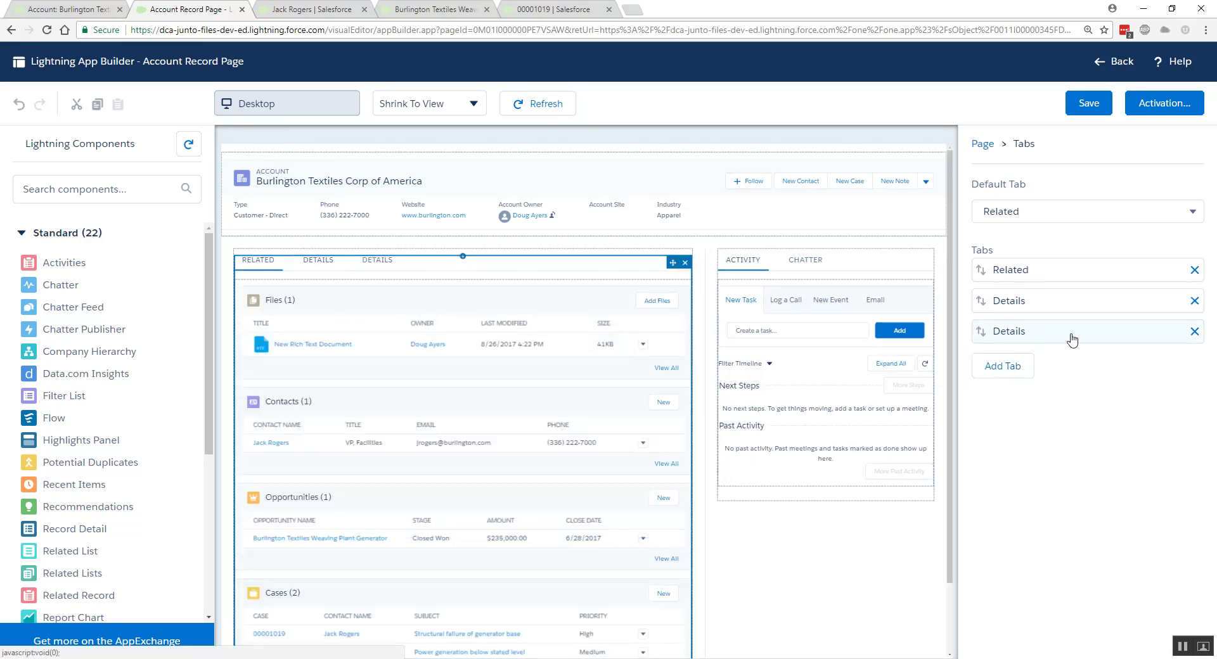
left_click(1071, 340)
left_click(926, 322)
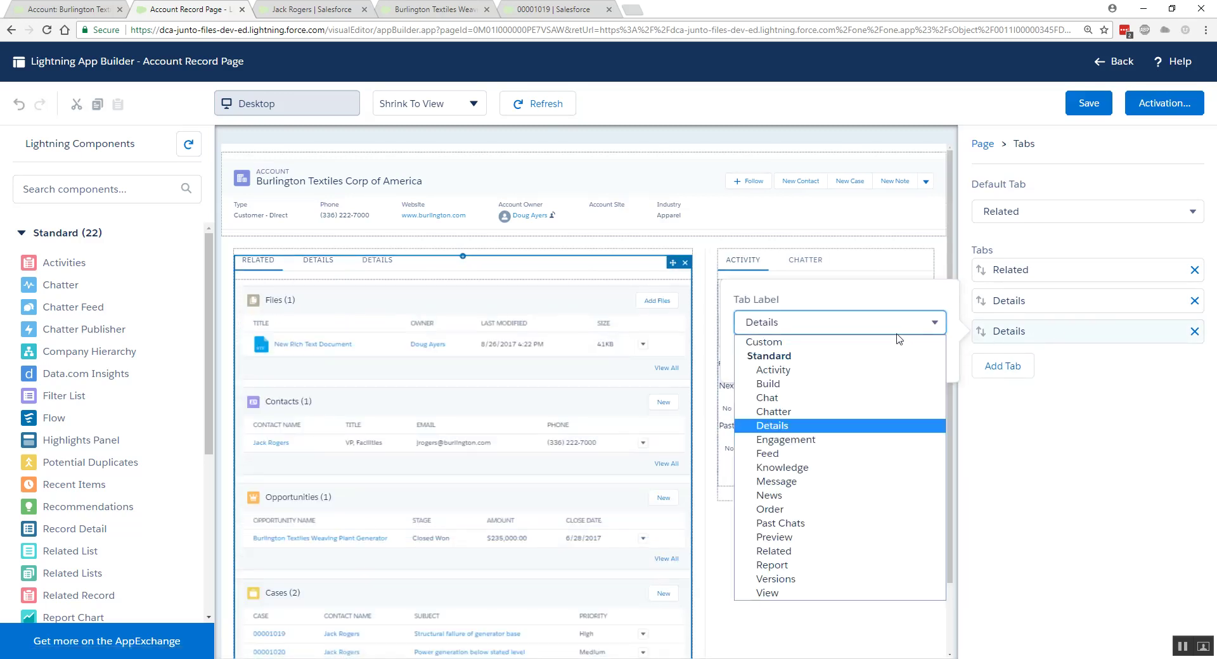
left_click(847, 342)
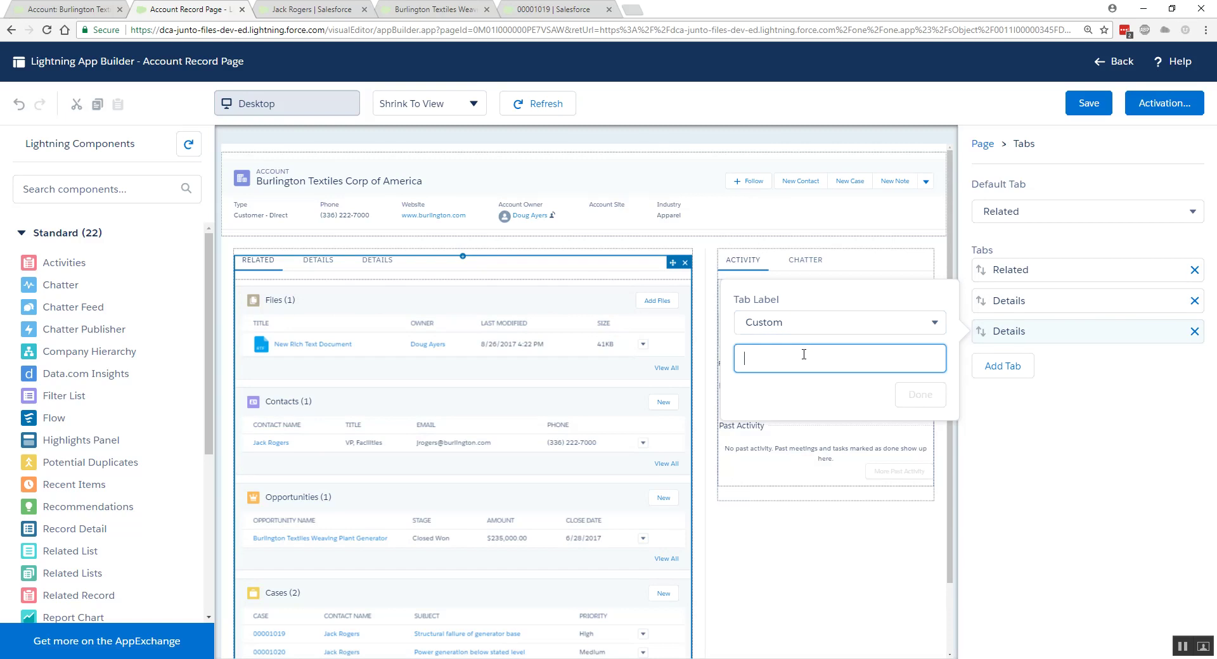
type("Files")
left_click(916, 396)
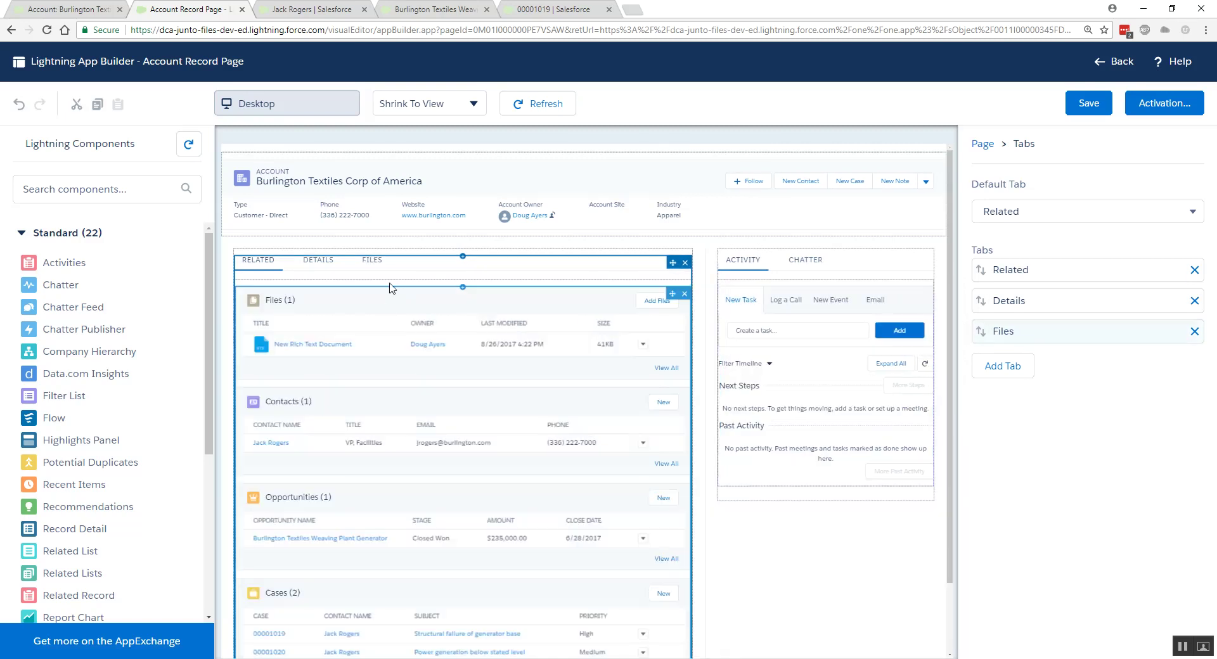
left_click(372, 262)
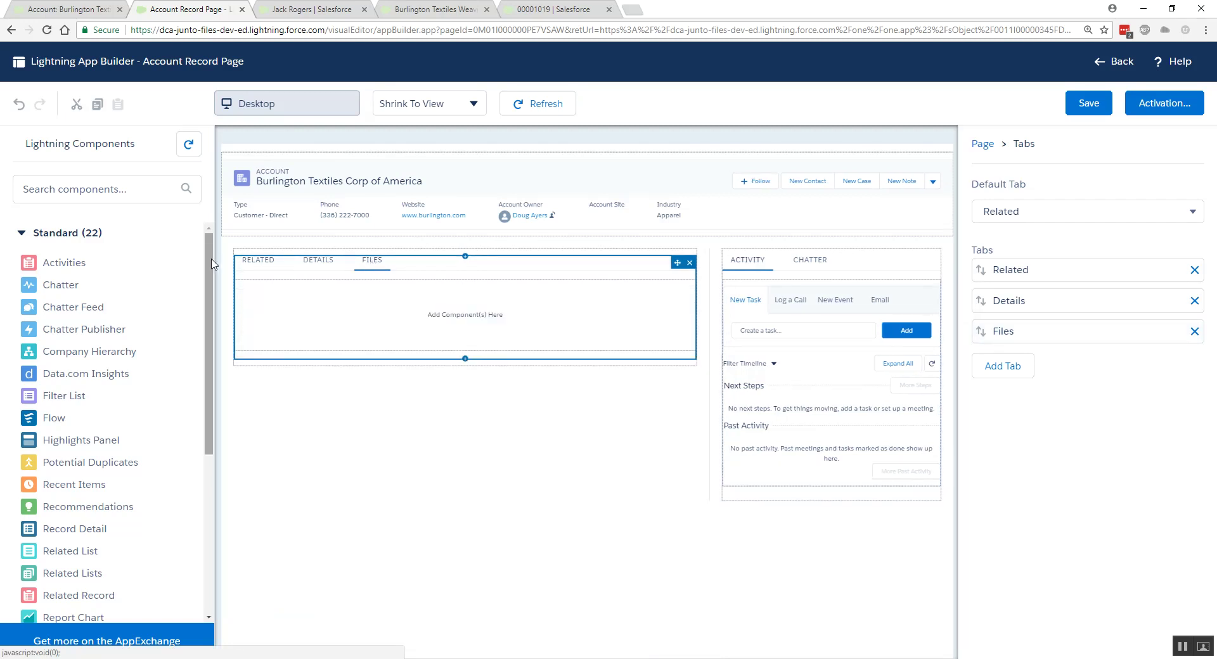
Step: Place a Related List component on the Files tab showing Files in List display
scroll(209, 277, "down", 2)
left_click_drag(210, 277, 214, 366)
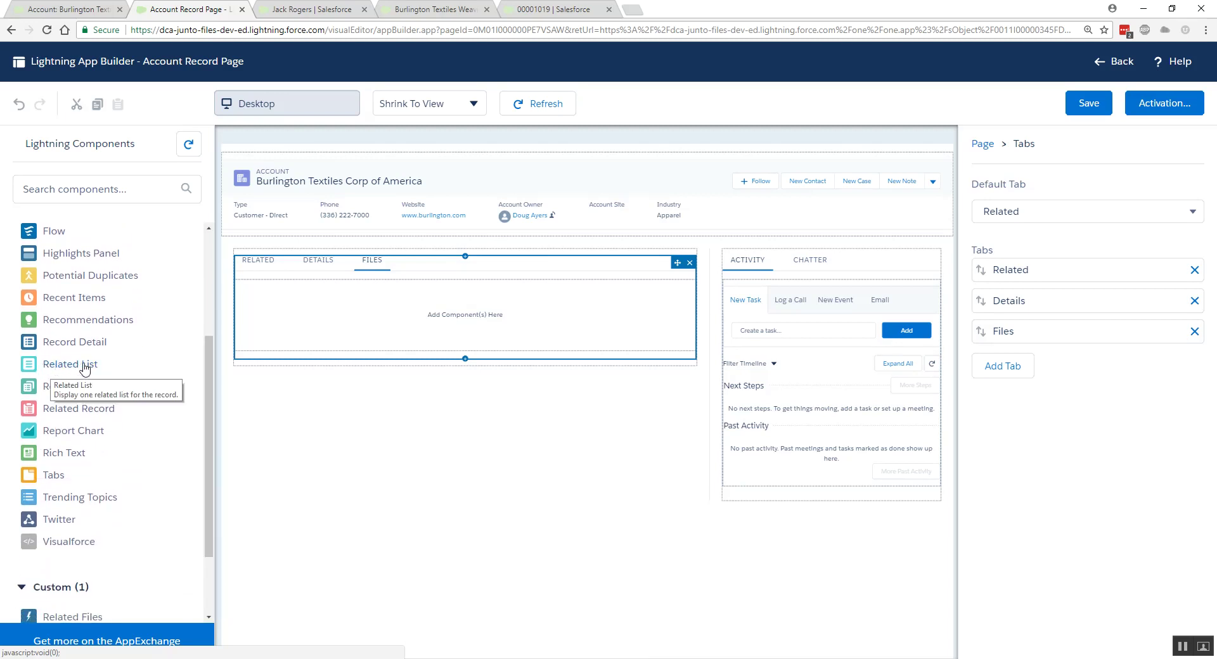
left_click_drag(81, 366, 397, 307)
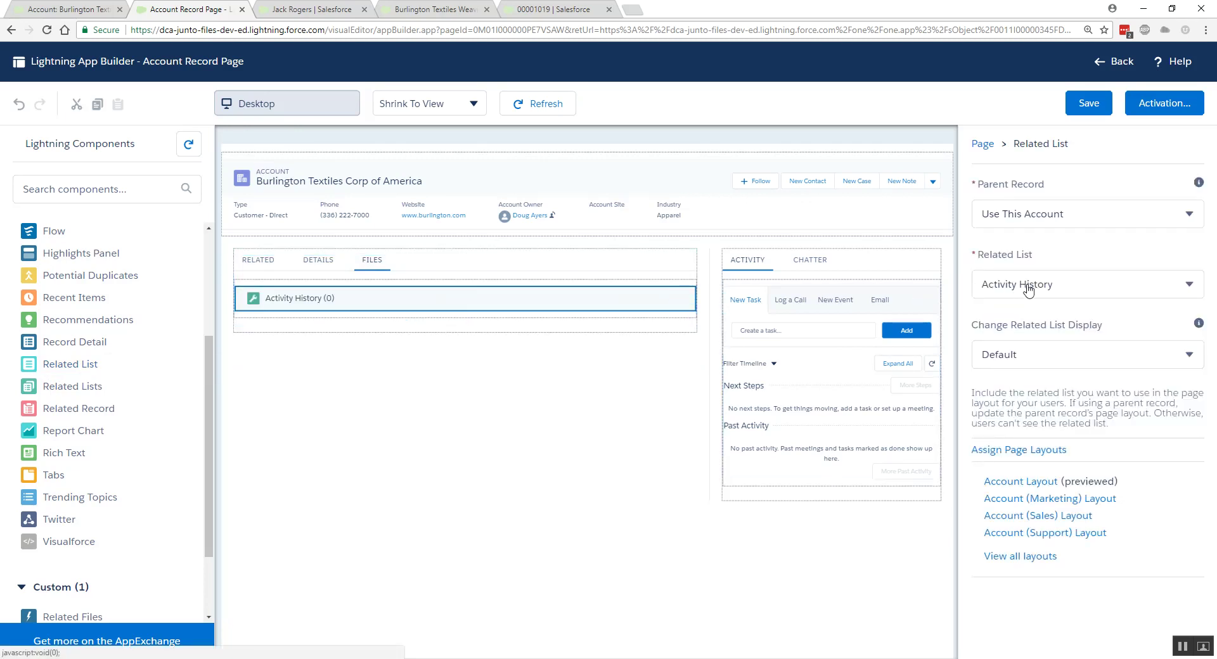
left_click(1058, 286)
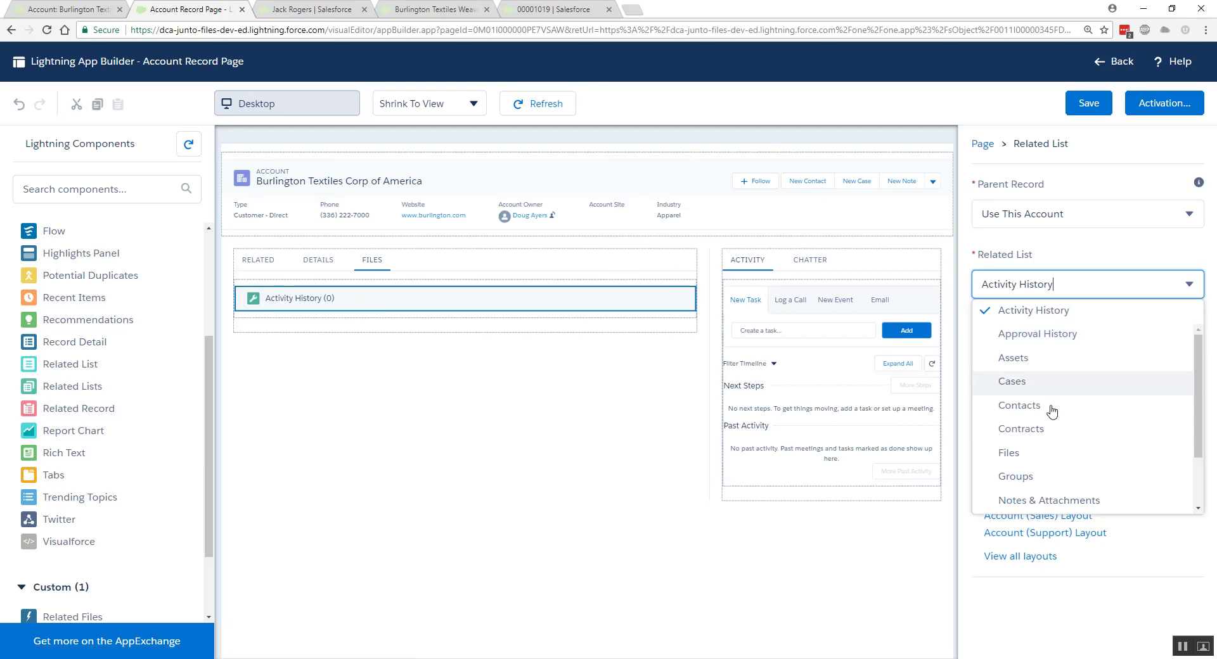
left_click(1038, 460)
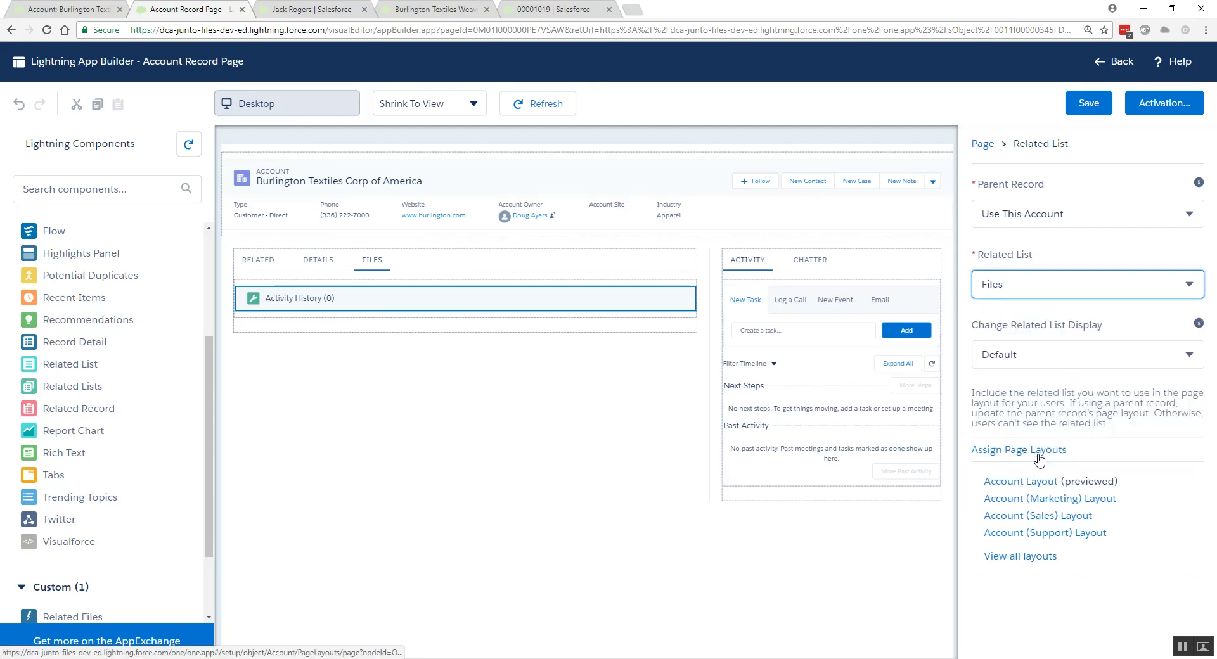
left_click(1032, 366)
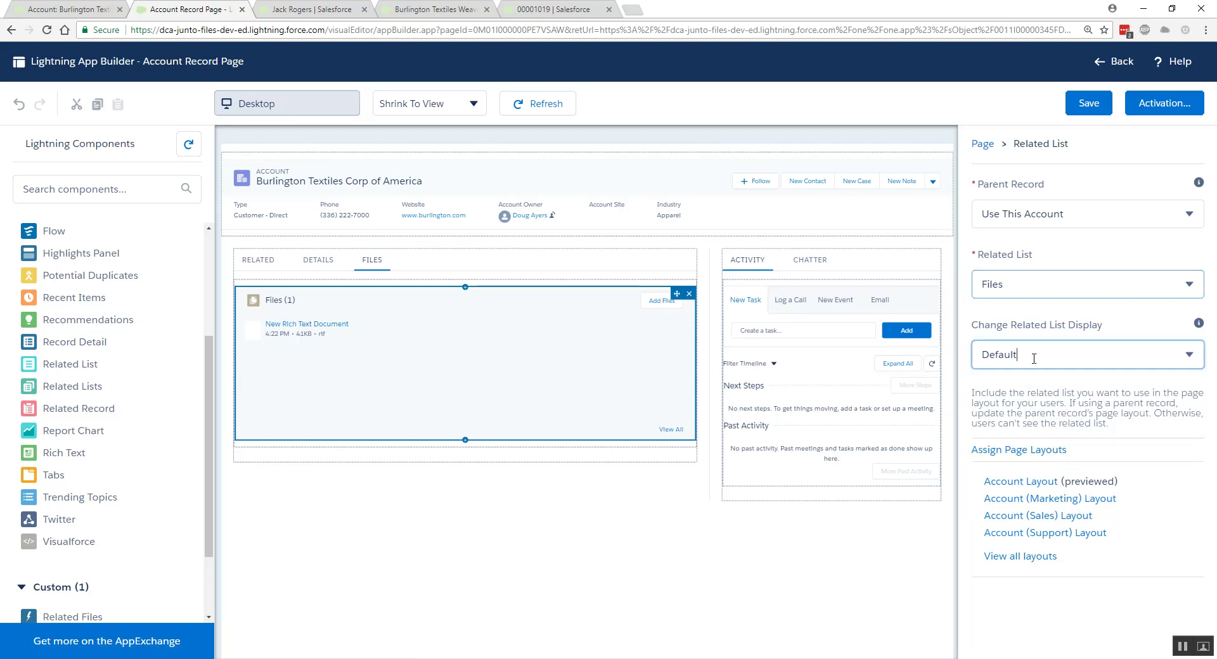
left_click(1024, 404)
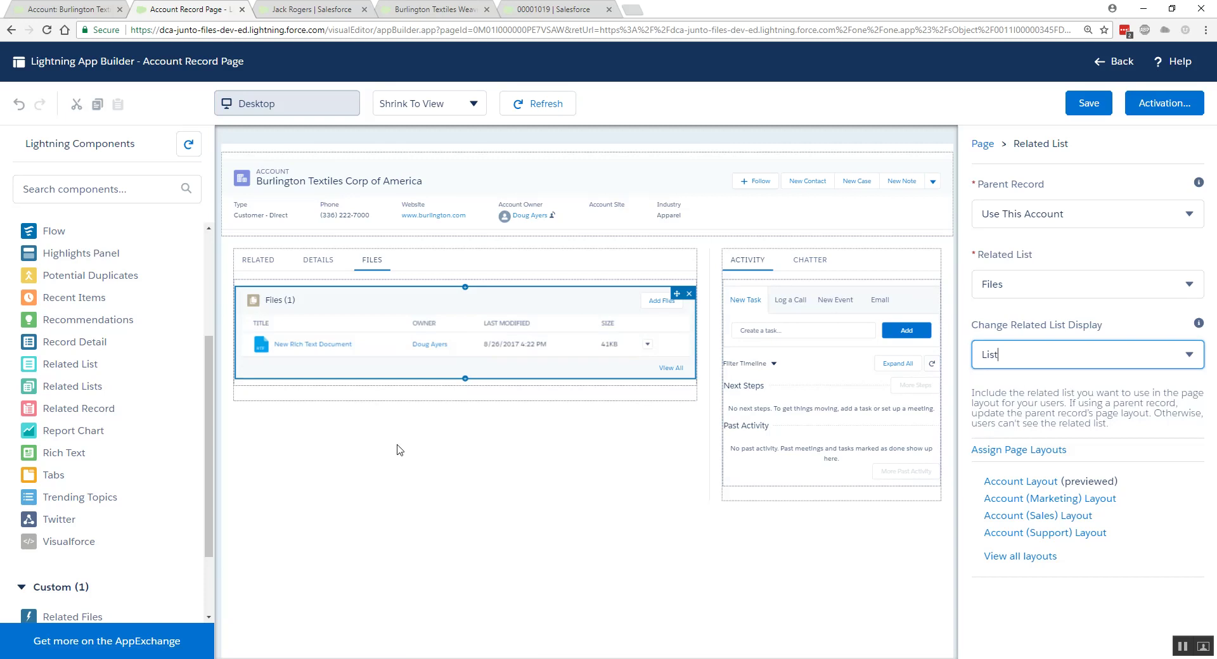
scroll(213, 443, "down", 2)
Step: Drop a Related Files component below the Files list with child relationships Cases,Contacts,Emails,Opportunities,Tasks
scroll(214, 474, "down", 1)
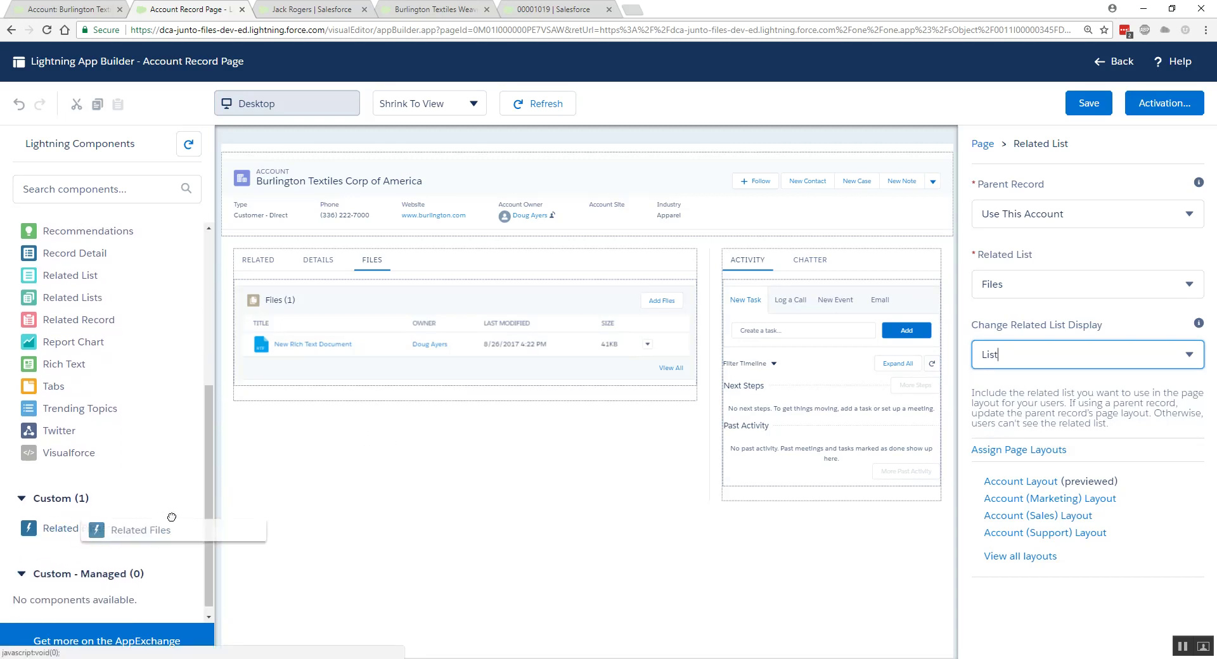
left_click_drag(171, 517, 310, 372)
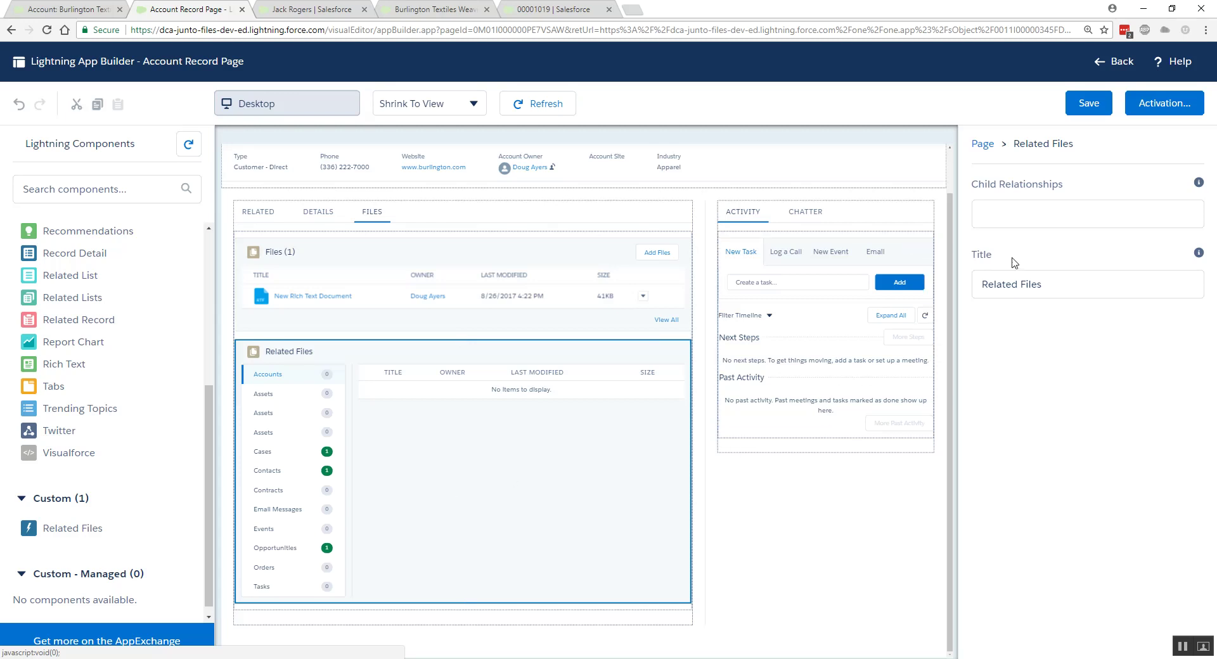
left_click(1014, 188)
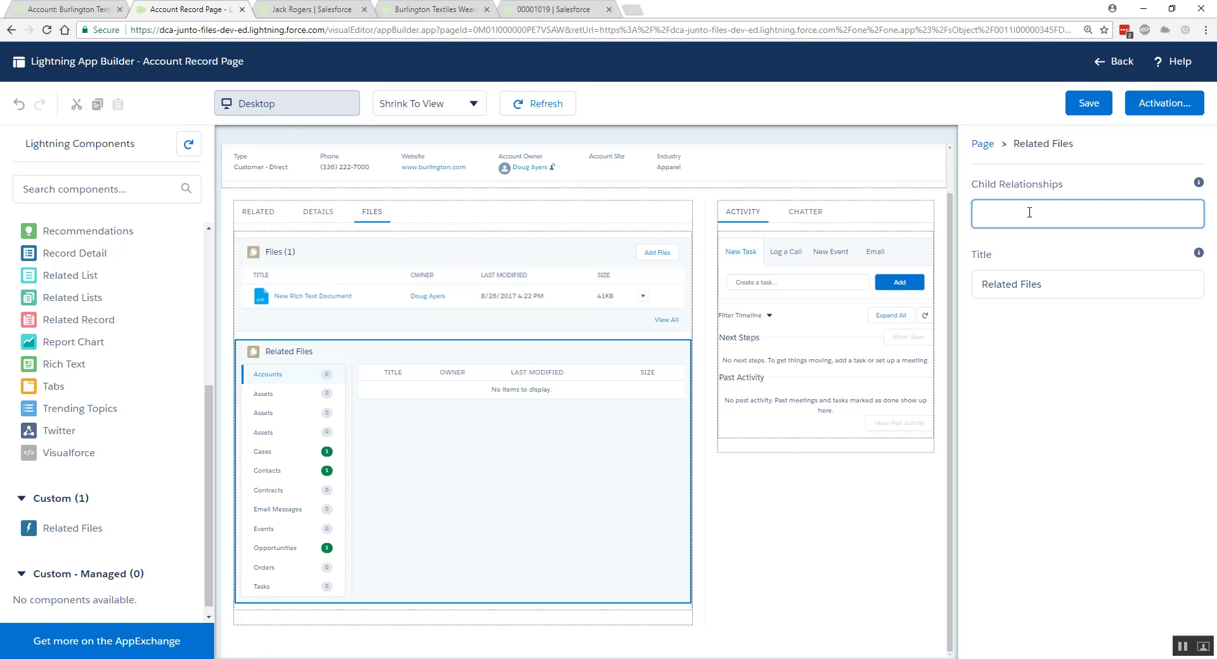
type("Cases,Contacts,Emails,Opportunities")
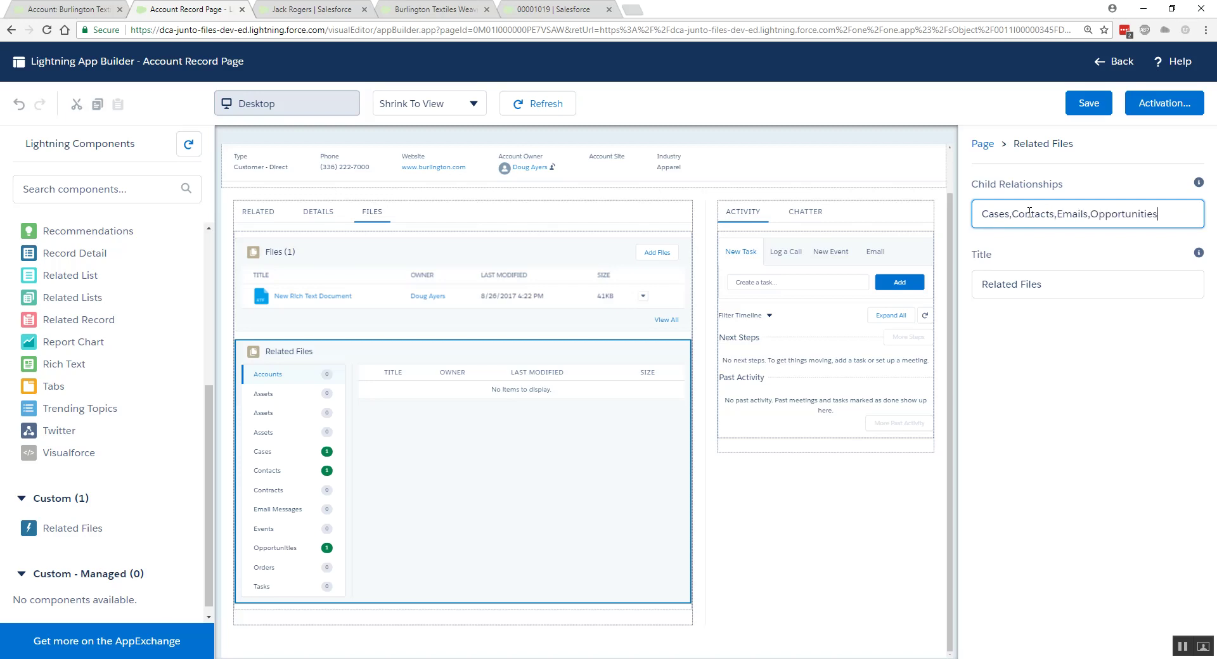
type(",Tasks")
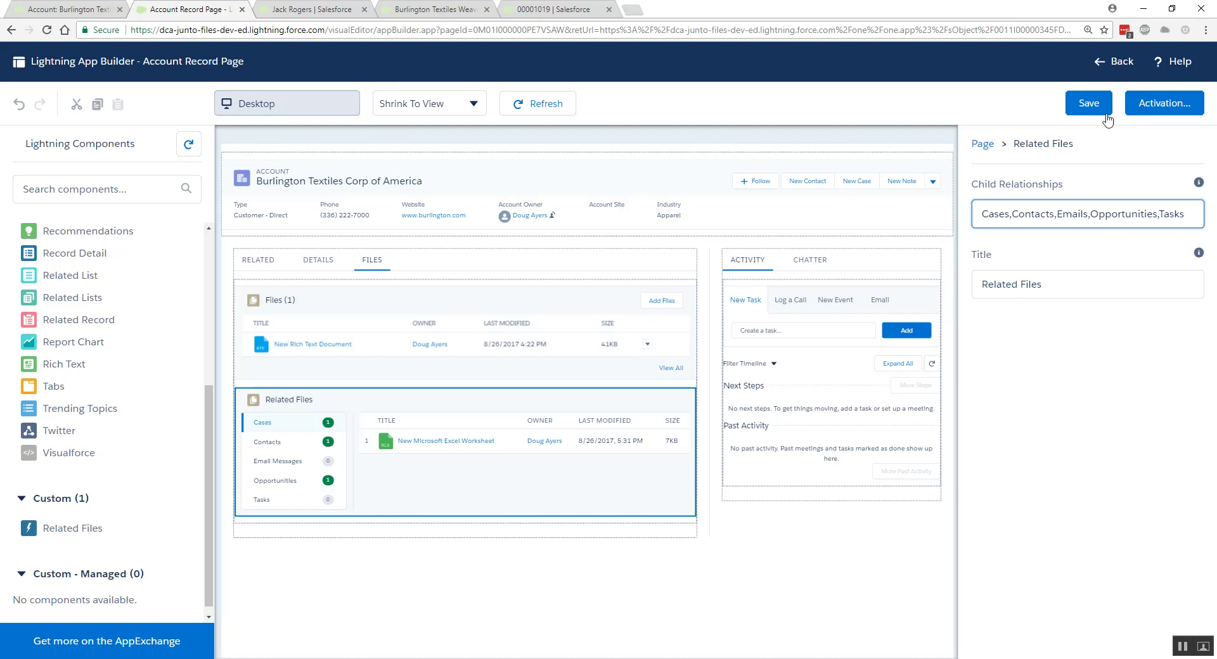
Step: Save the Account Record Page and go back to the Burlington account record
left_click(1088, 104)
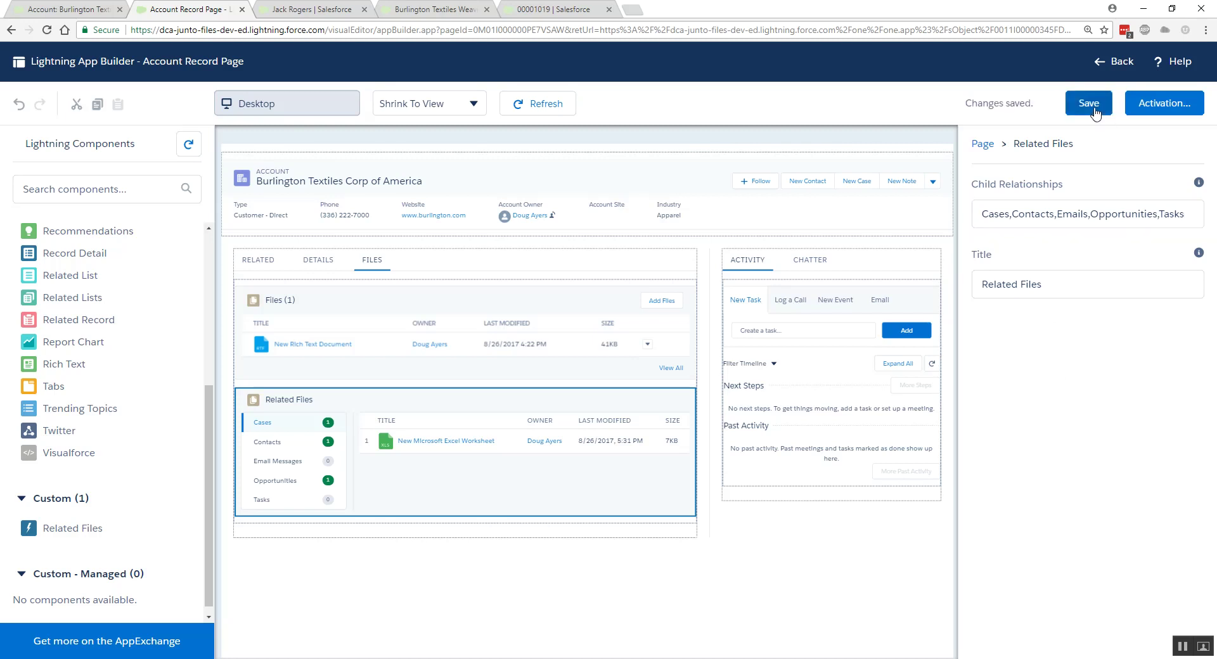
left_click(1115, 61)
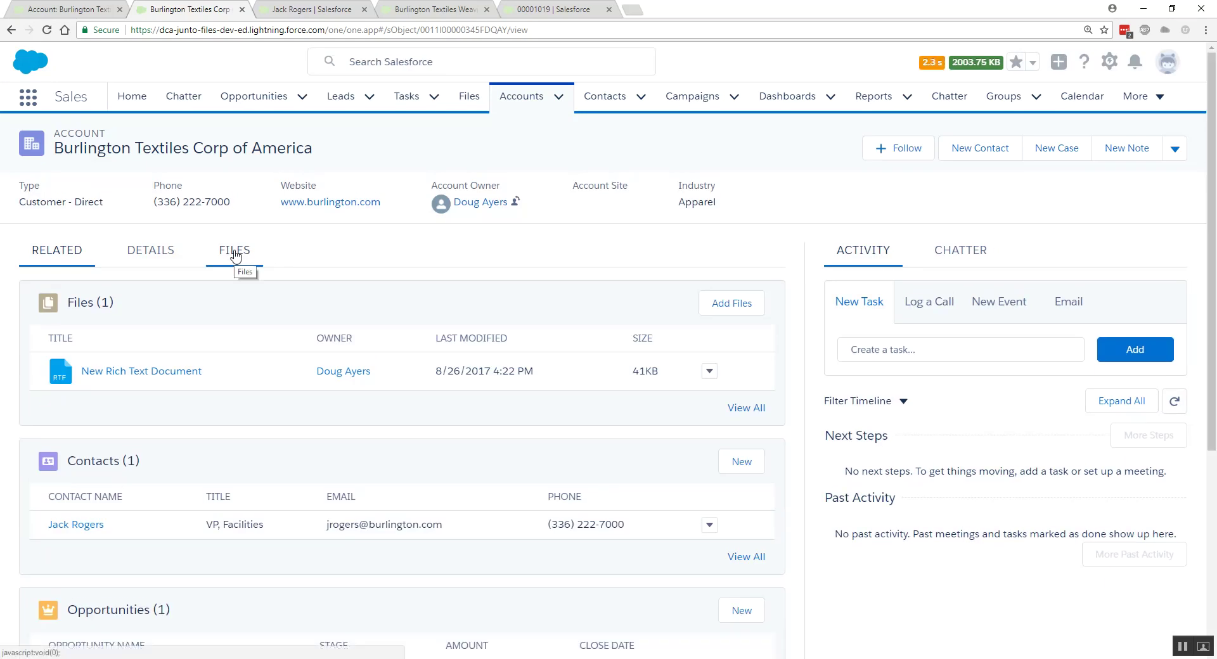
Step: On the account's Files tab, expand Contacts and Opportunities in Related Files and preview the PowerPoint file
left_click(235, 256)
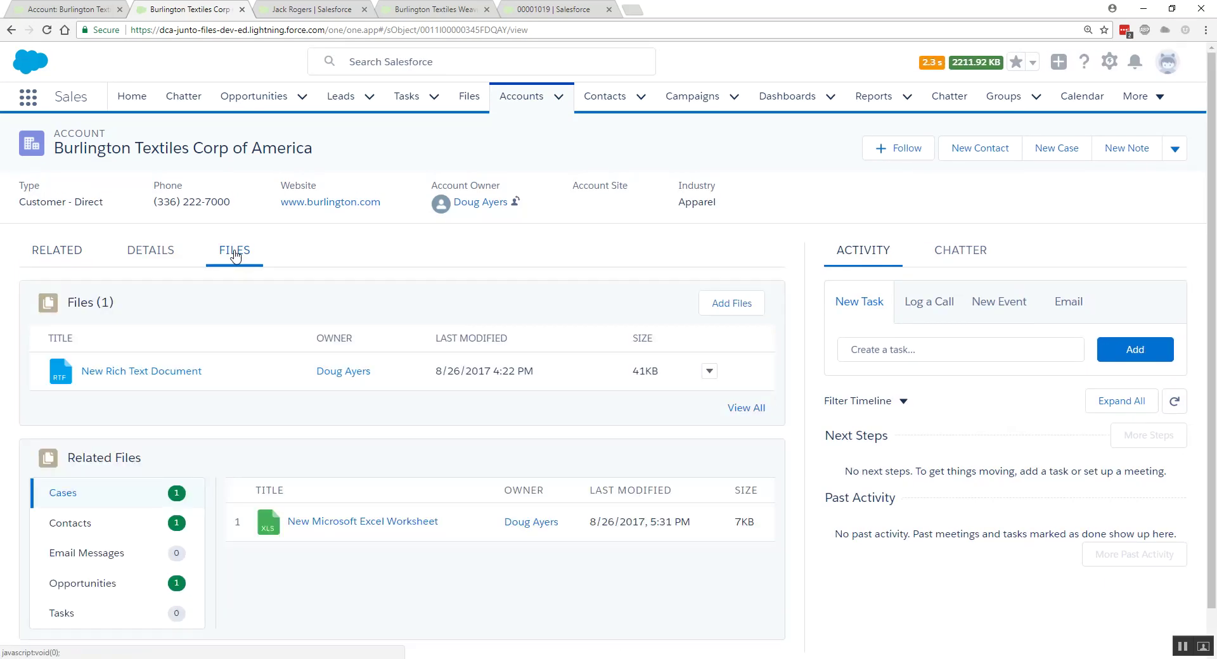
scroll(235, 256, "down", 1)
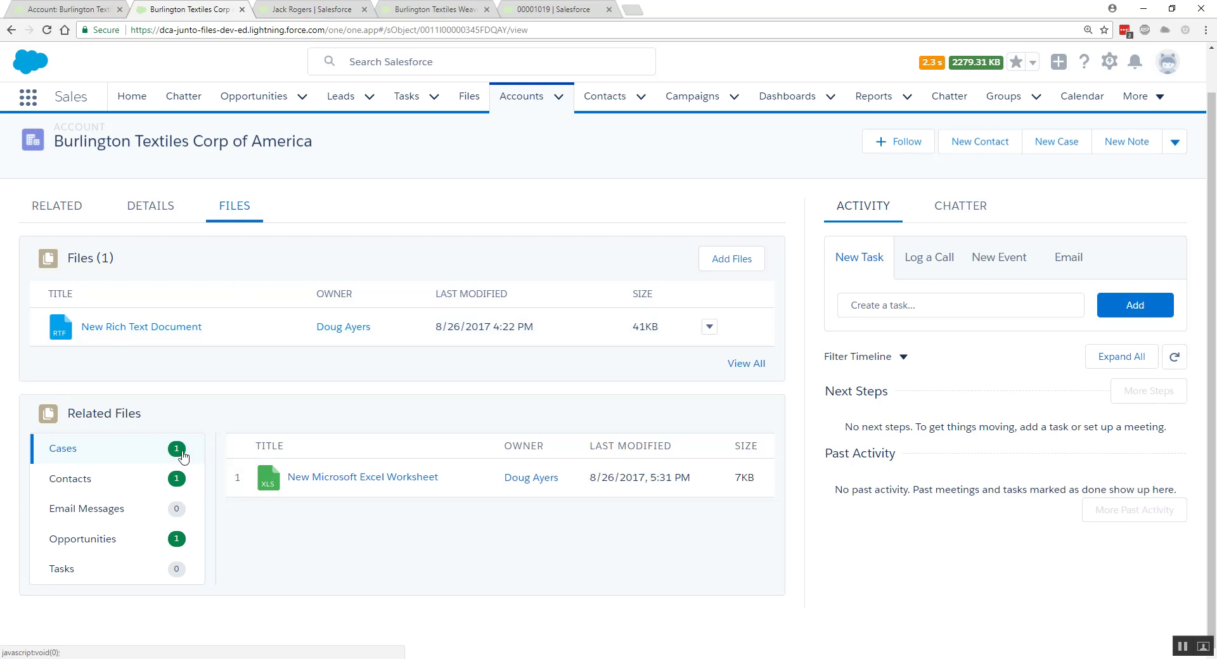
left_click(118, 486)
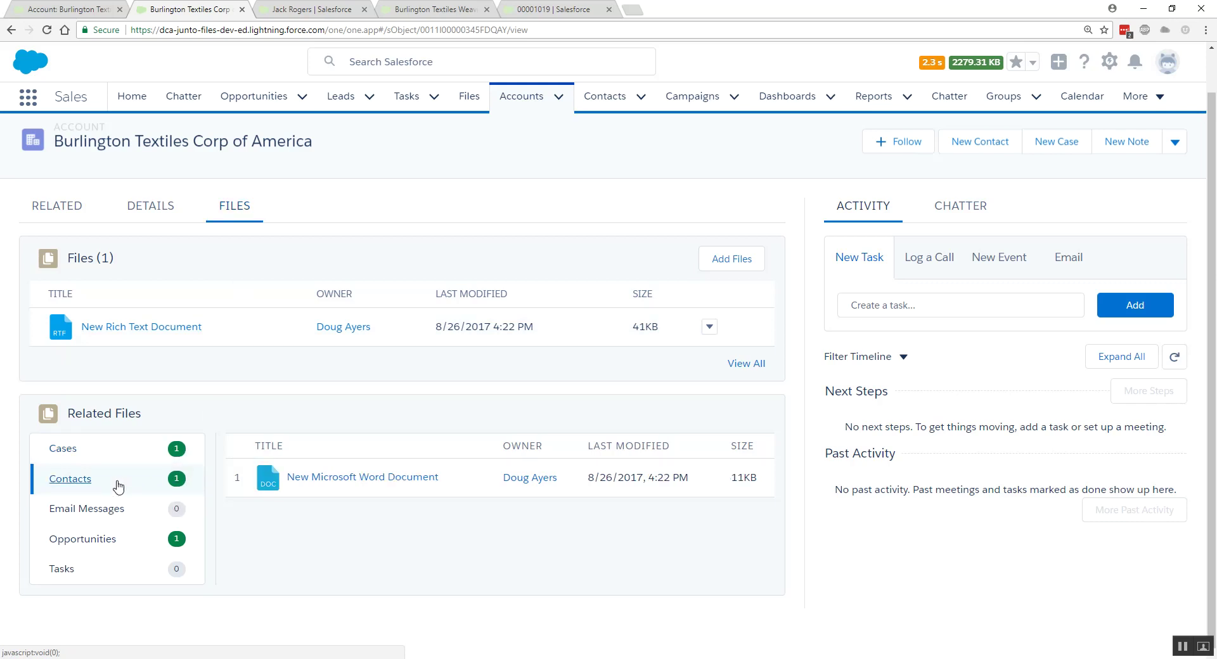
left_click(118, 539)
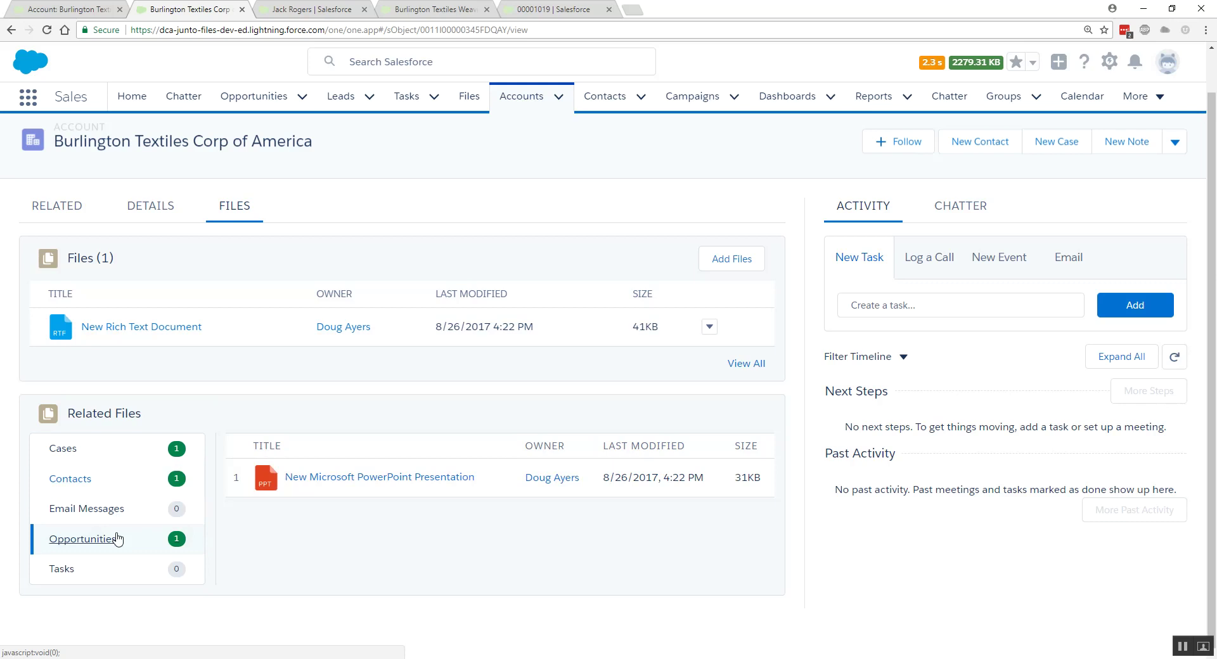
left_click(359, 476)
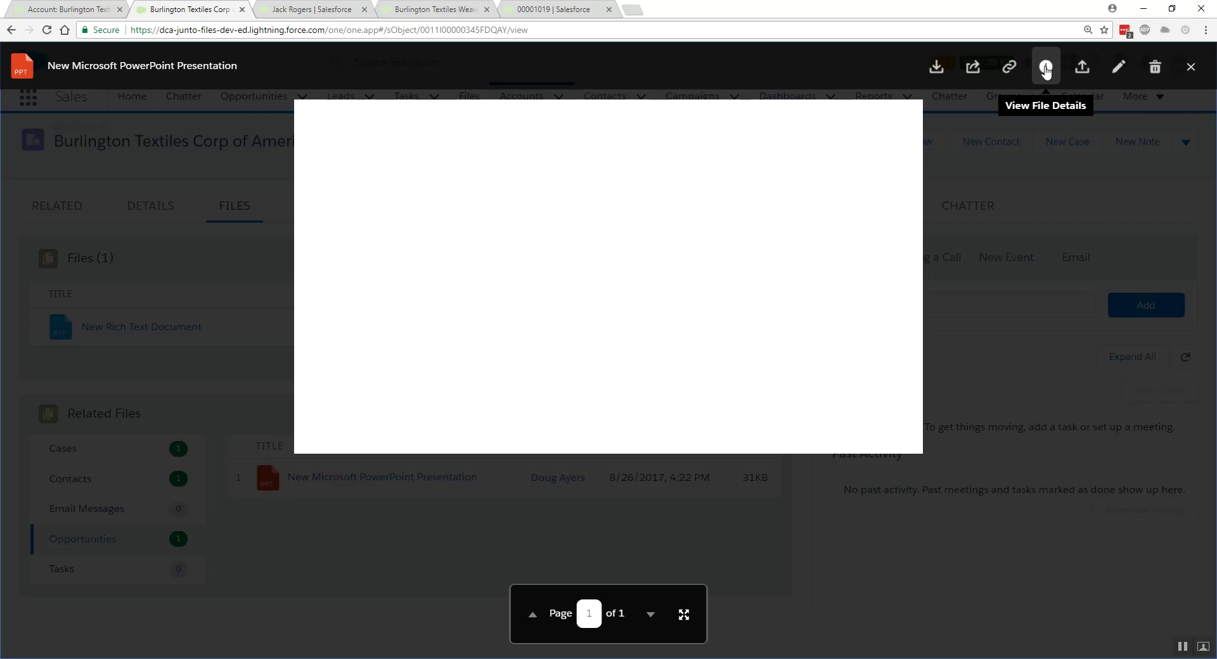
Step: Open the New Microsoft PowerPoint Presentation's file details page from its preview
left_click(1046, 69)
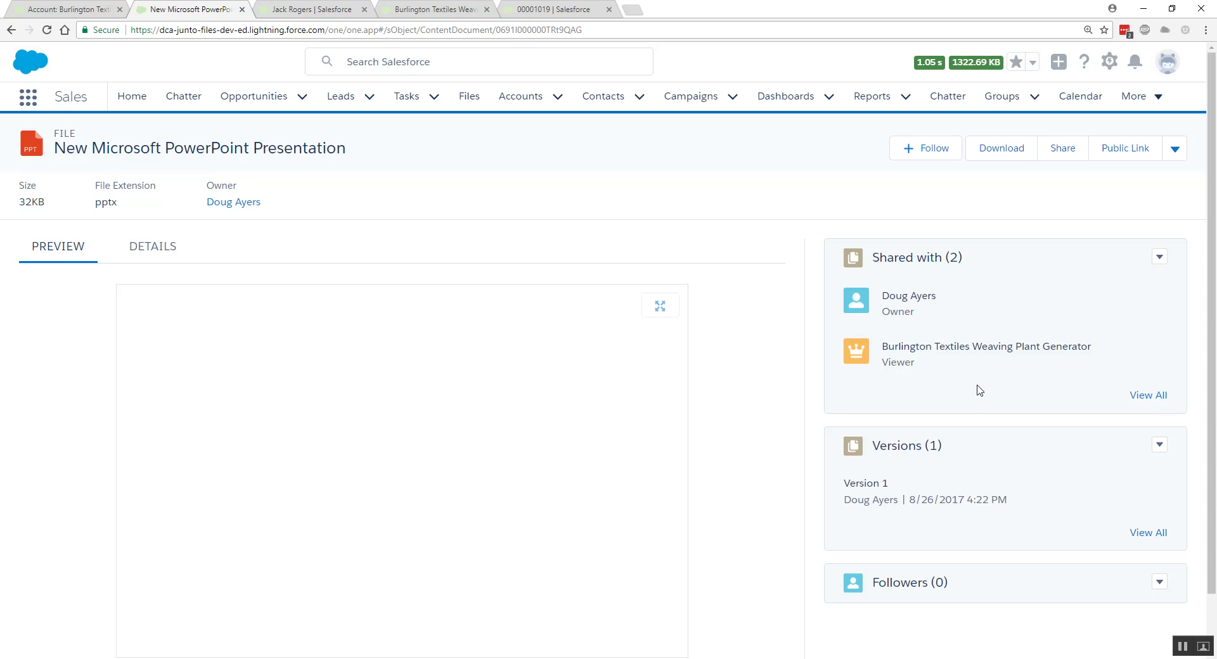
Step: Open the Burlington Textiles Weaving Plant Generator opportunity and review its Files tab and Related Files, then return to the contact
left_click(941, 353)
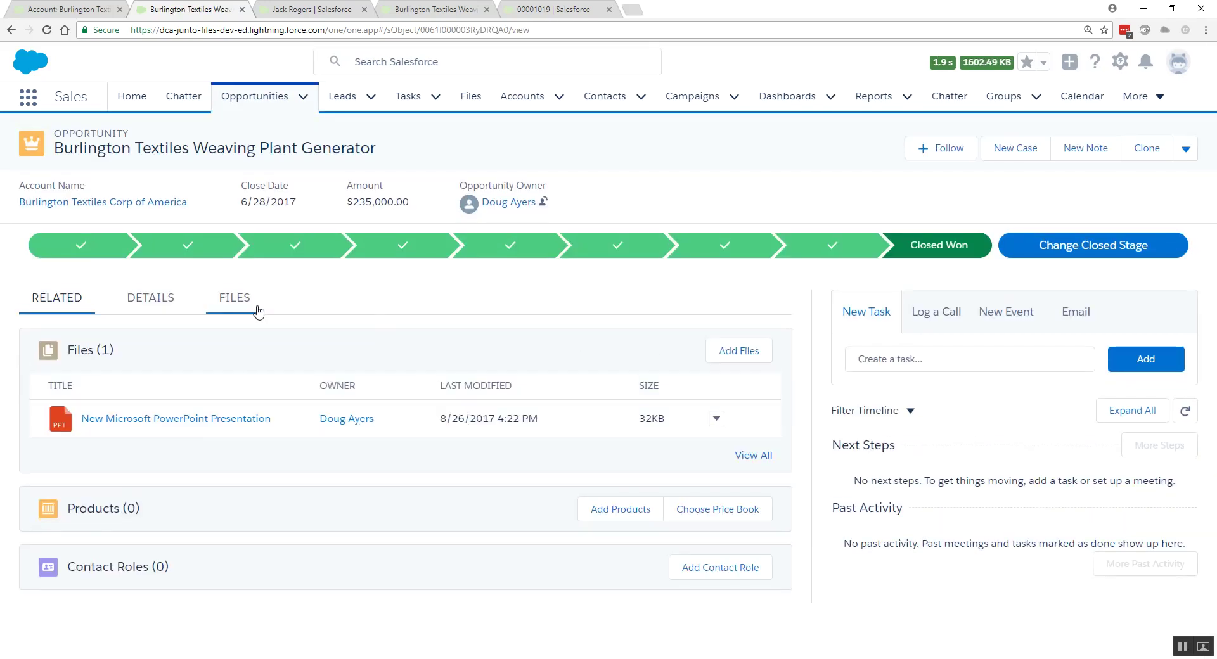
left_click(251, 317)
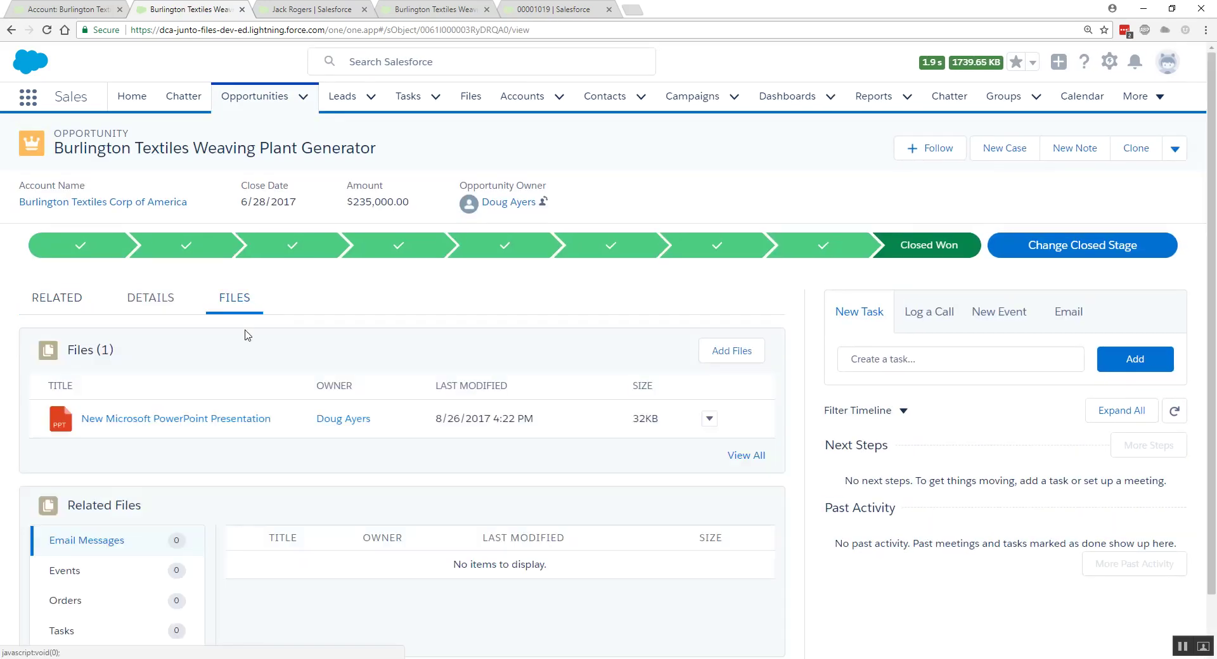
scroll(245, 334, "down", 1)
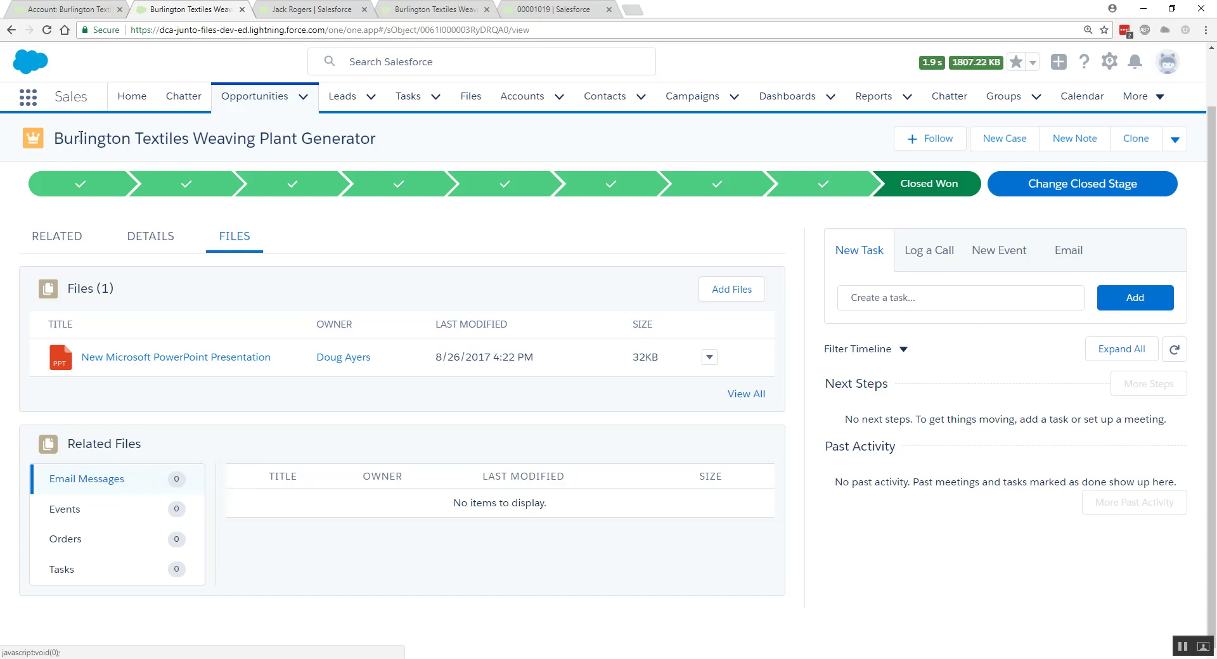
left_click_drag(63, 141, 374, 143)
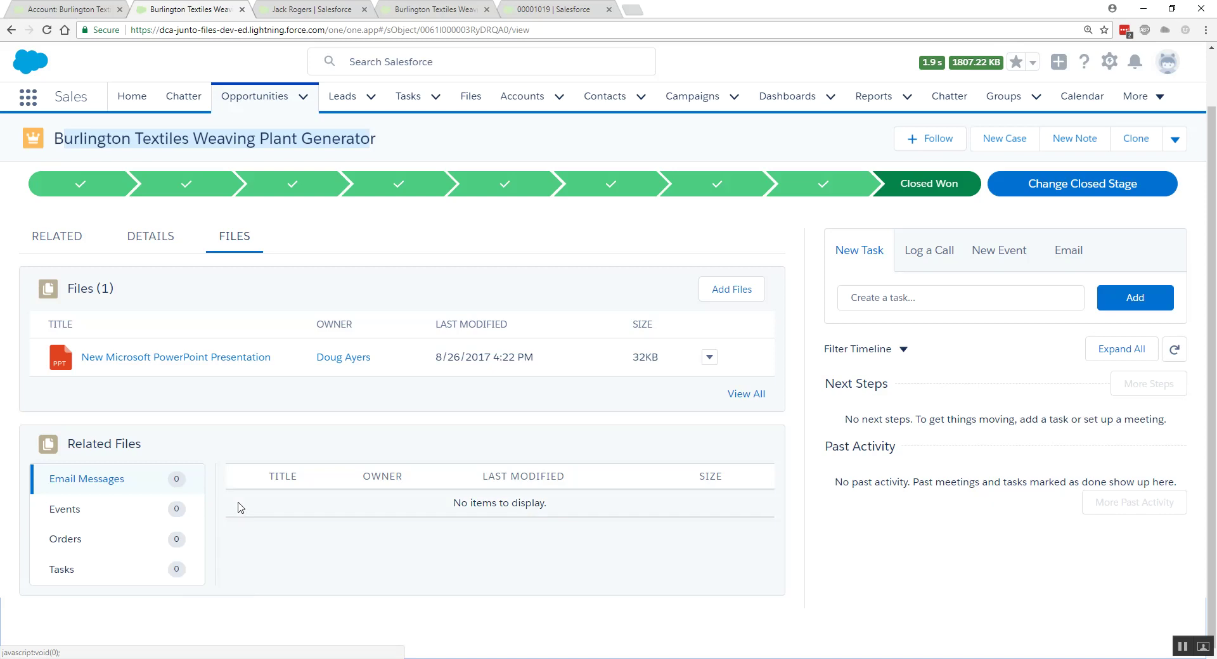
left_click(309, 11)
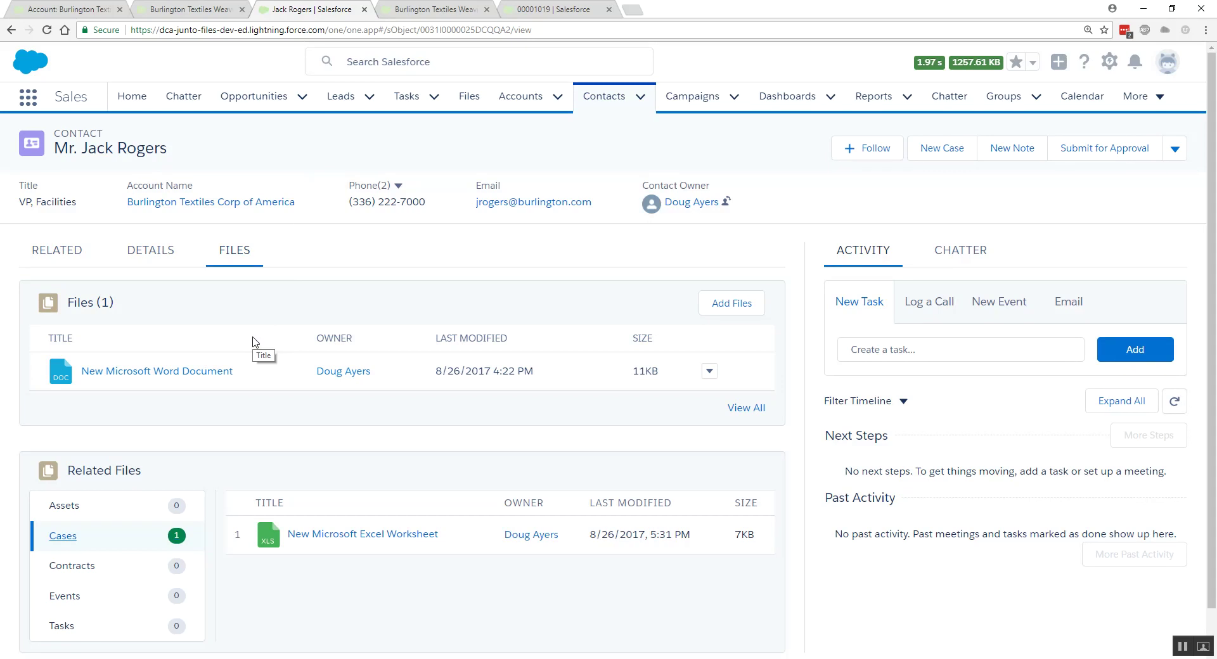
Step: Filter the contact's Related Files to Cases, then bring up the 'Structural failure of generator base' case record
scroll(263, 330, "down", 1)
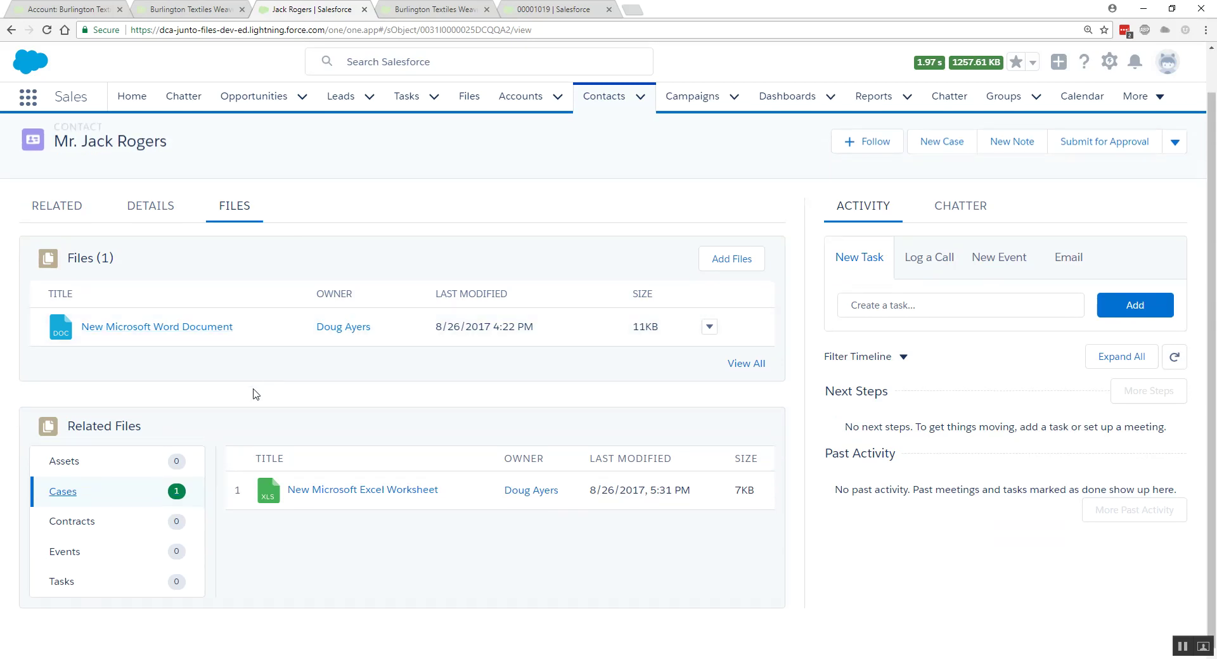
left_click(109, 499)
left_click(543, 10)
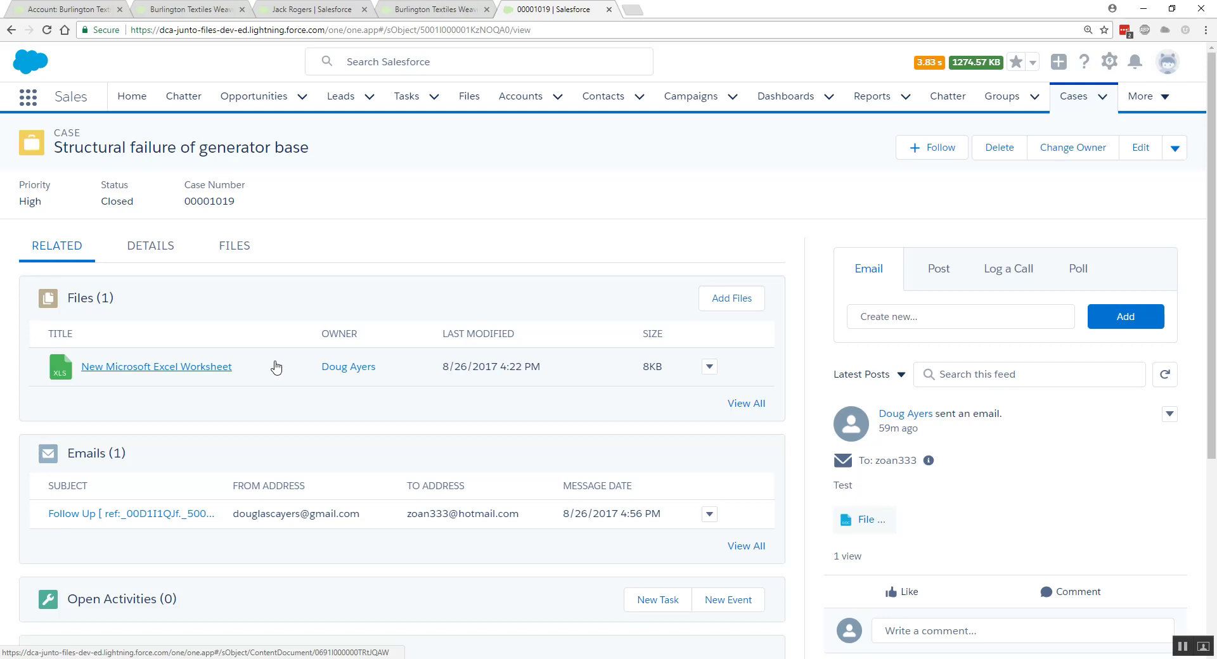
Step: Show the case's Files tab with Related Files filtered to Email Messages, listing File Attached to Email
left_click(246, 260)
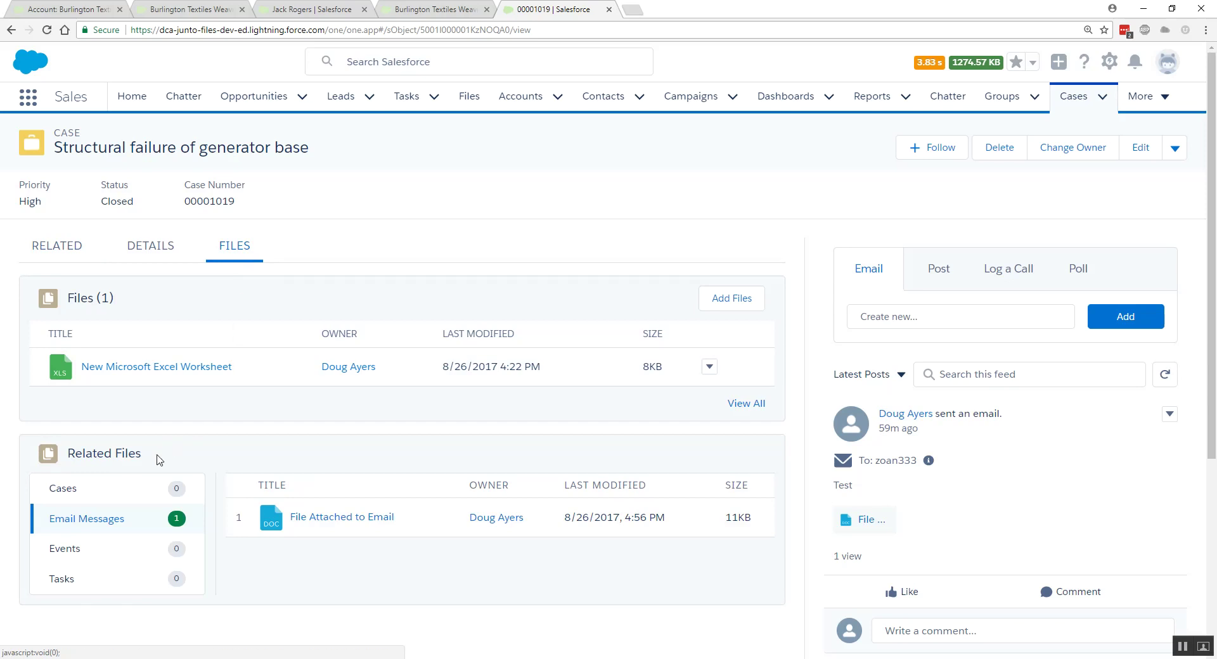
left_click(85, 518)
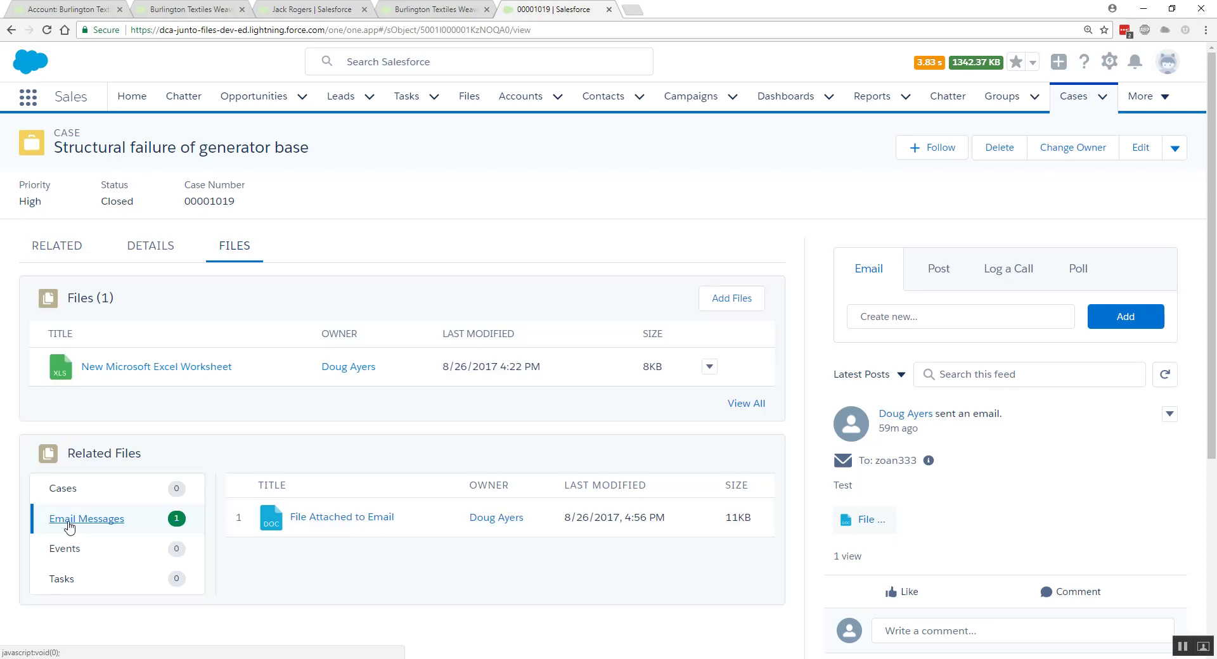